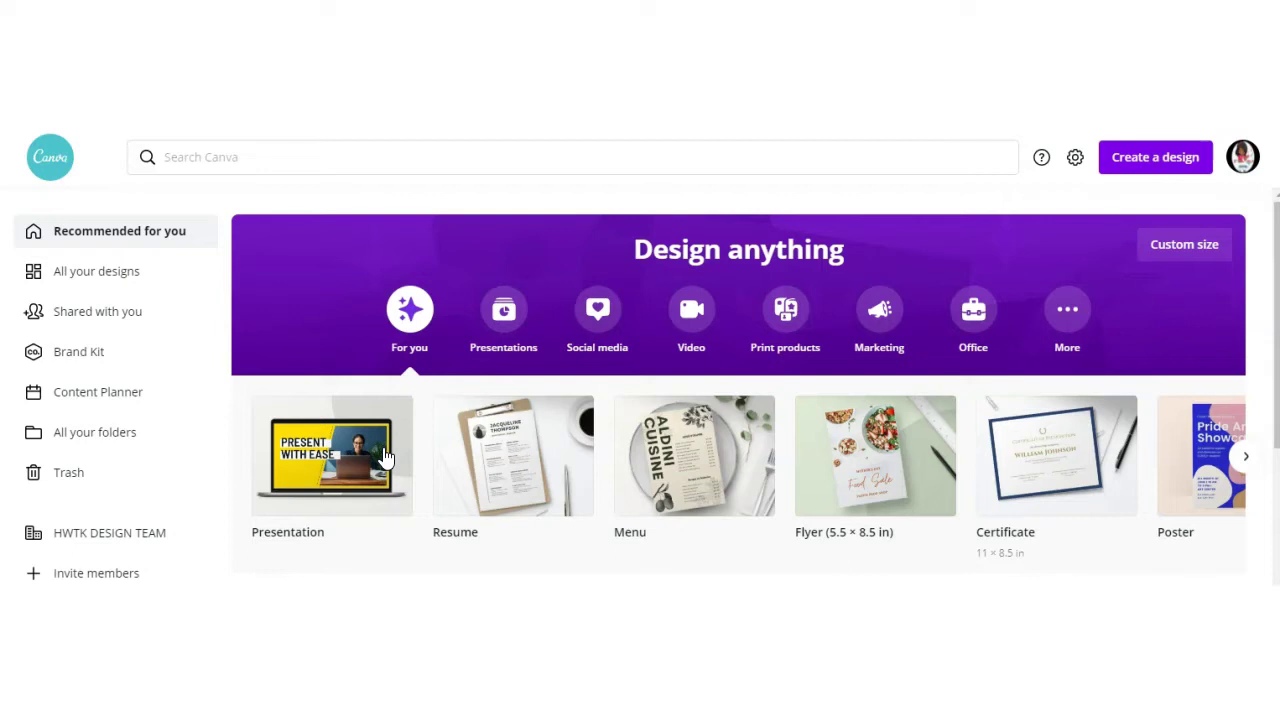
Step: Create a new blank design with a custom size of 11 × 8.5 in
{"action": "left_click", "coordinate": [1186, 249]}
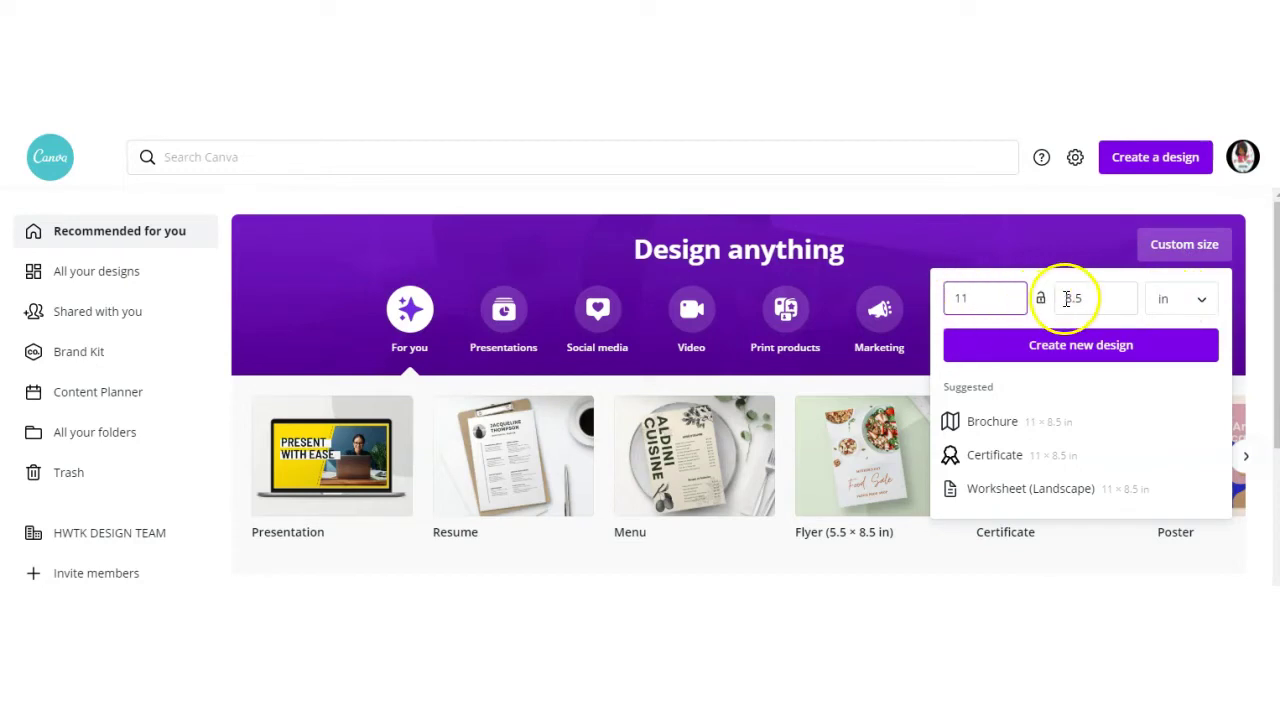
{"action": "left_click", "coordinate": [1092, 350]}
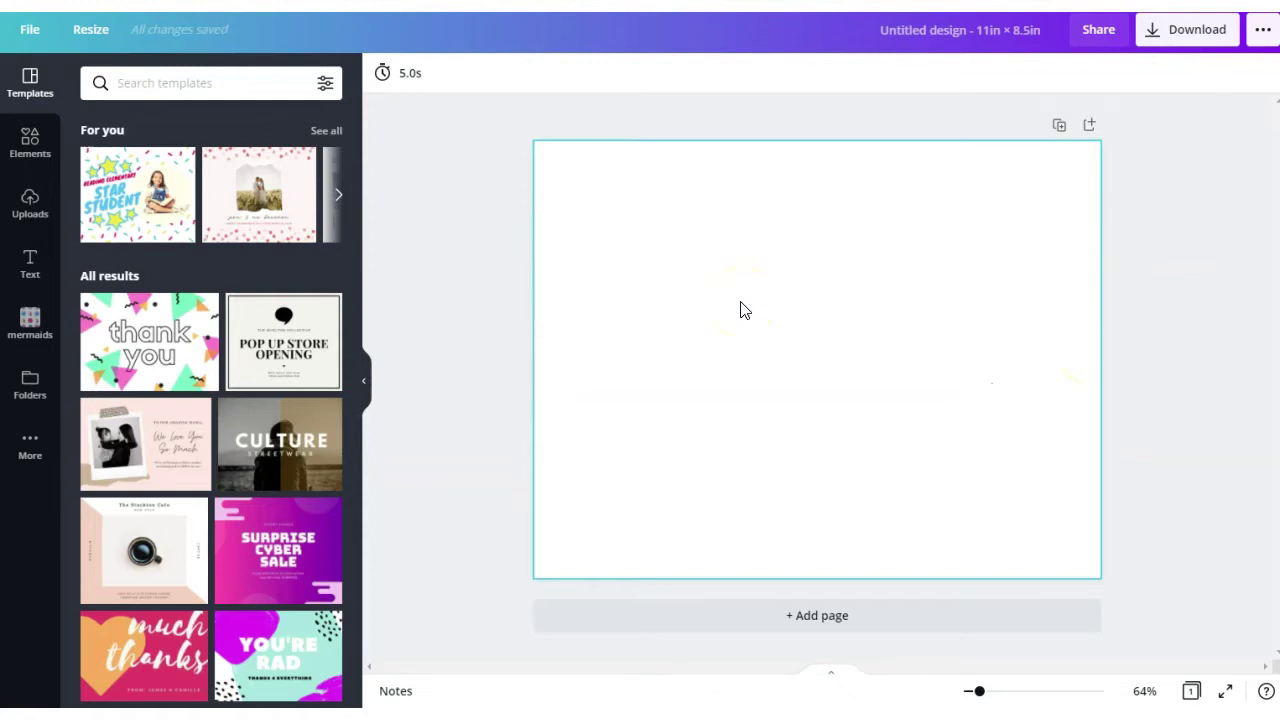
Step: Add a square shape, resize it to about 4.4 in wide by 6.2 in high, and fill it with medium gray
{"action": "left_click", "coordinate": [30, 140]}
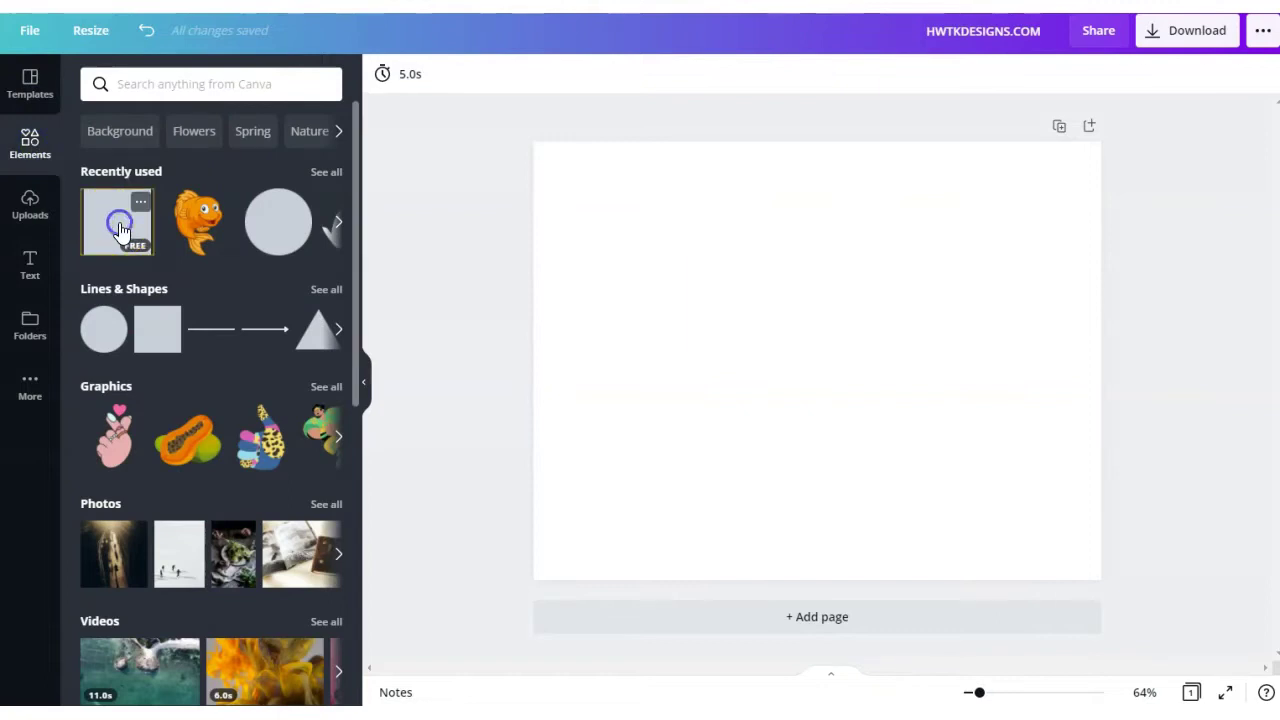
{"action": "left_click", "coordinate": [119, 231]}
{"action": "left_click_drag", "start_coordinate": [818, 484], "coordinate": [821, 551]}
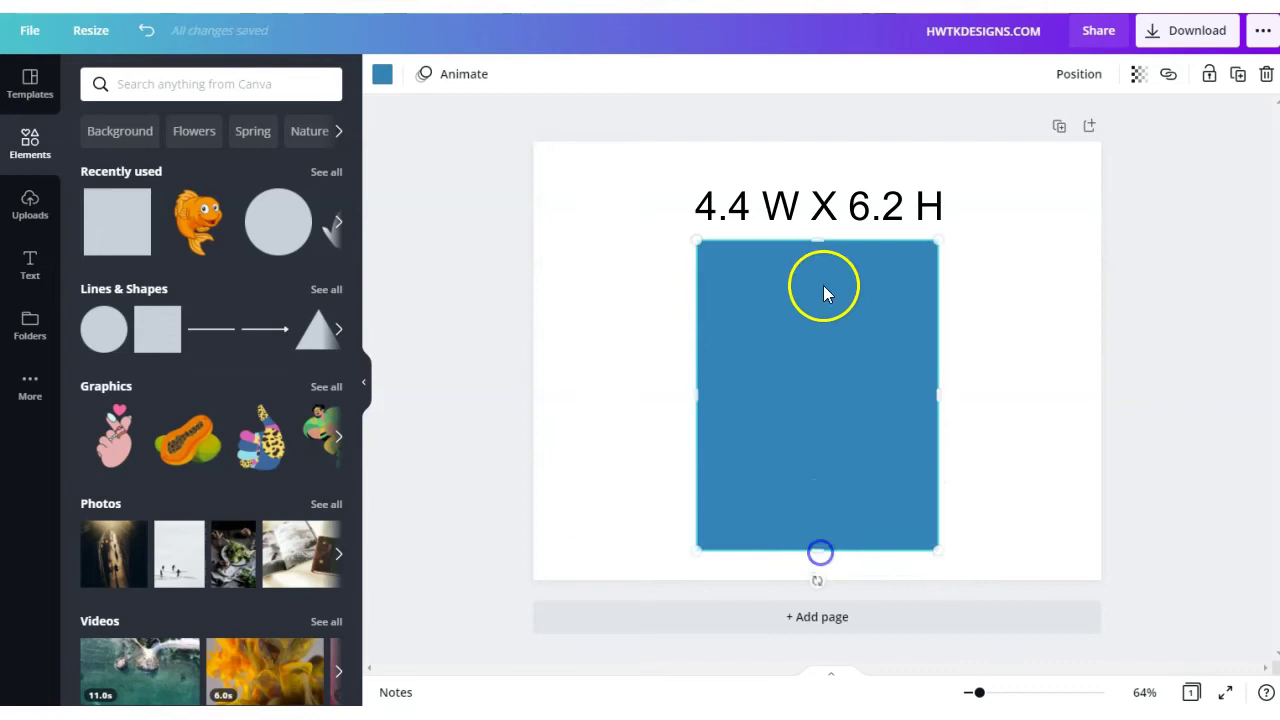
{"action": "left_click_drag", "start_coordinate": [820, 240], "coordinate": [820, 231]}
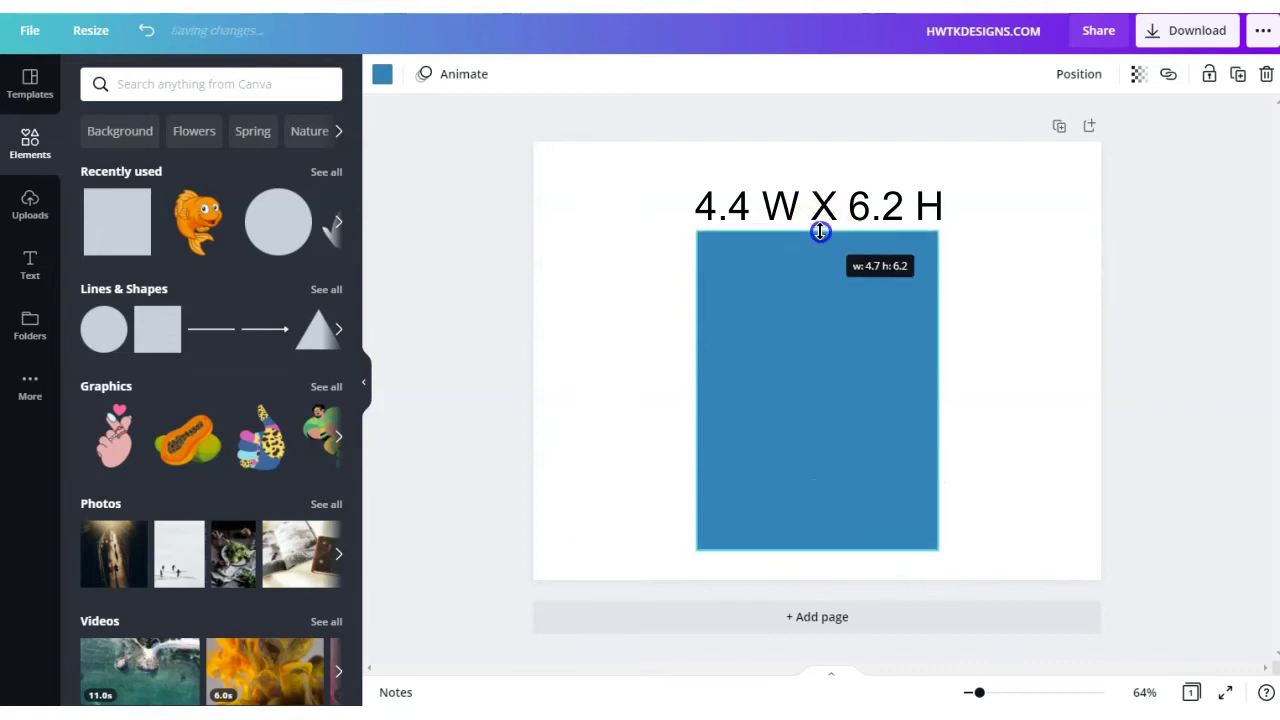
{"action": "left_click_drag", "start_coordinate": [931, 386], "coordinate": [849, 364]}
{"action": "left_click", "coordinate": [380, 76]}
{"action": "left_click", "coordinate": [187, 370]}
Step: Duplicate the gray panel and turn the copy into a narrower light gray panel flush against its left side
{"action": "left_click", "coordinate": [828, 402]}
{"action": "left_click", "coordinate": [1240, 77]}
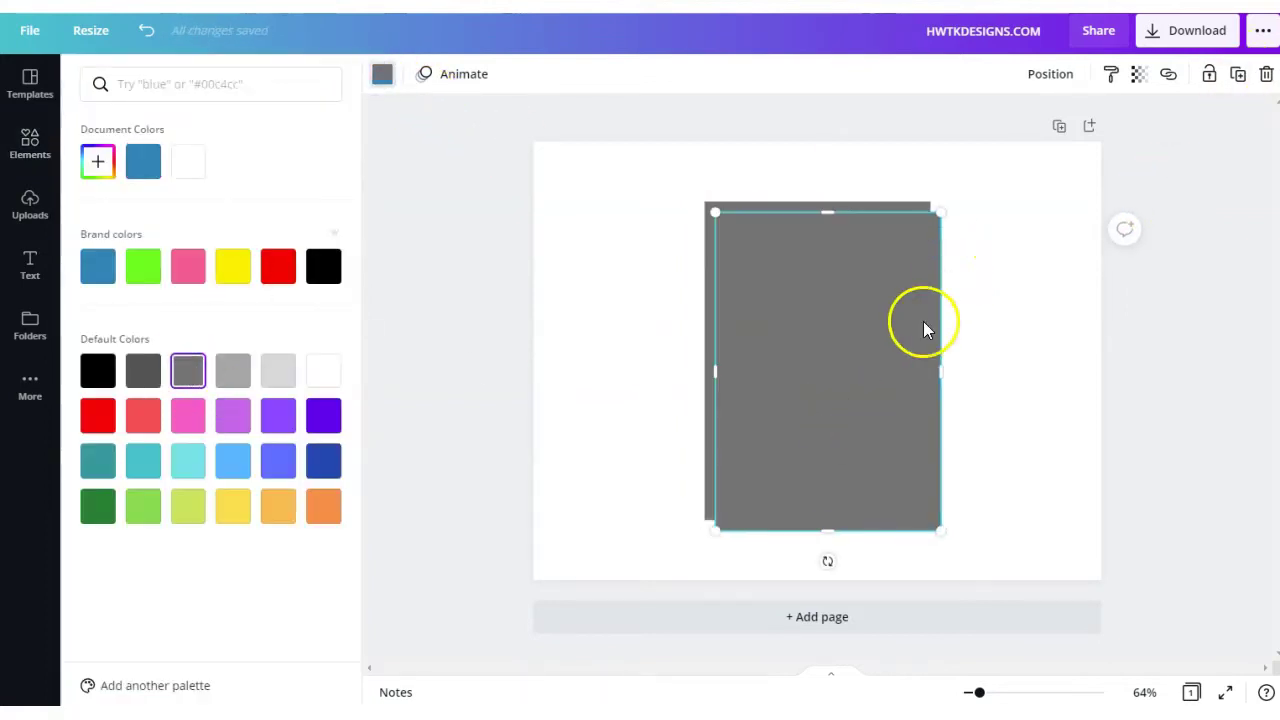
{"action": "left_click_drag", "start_coordinate": [711, 334], "coordinate": [660, 329]}
{"action": "left_click", "coordinate": [232, 370]}
{"action": "left_click_drag", "start_coordinate": [480, 362], "coordinate": [563, 360]}
Step: Duplicate the light gray side panel and place the copy flush against the right side of the center panel
{"action": "left_click", "coordinate": [1240, 78]}
{"action": "left_click_drag", "start_coordinate": [679, 342], "coordinate": [1006, 326]}
{"action": "left_click", "coordinate": [451, 380]}
{"action": "left_click", "coordinate": [451, 380]}
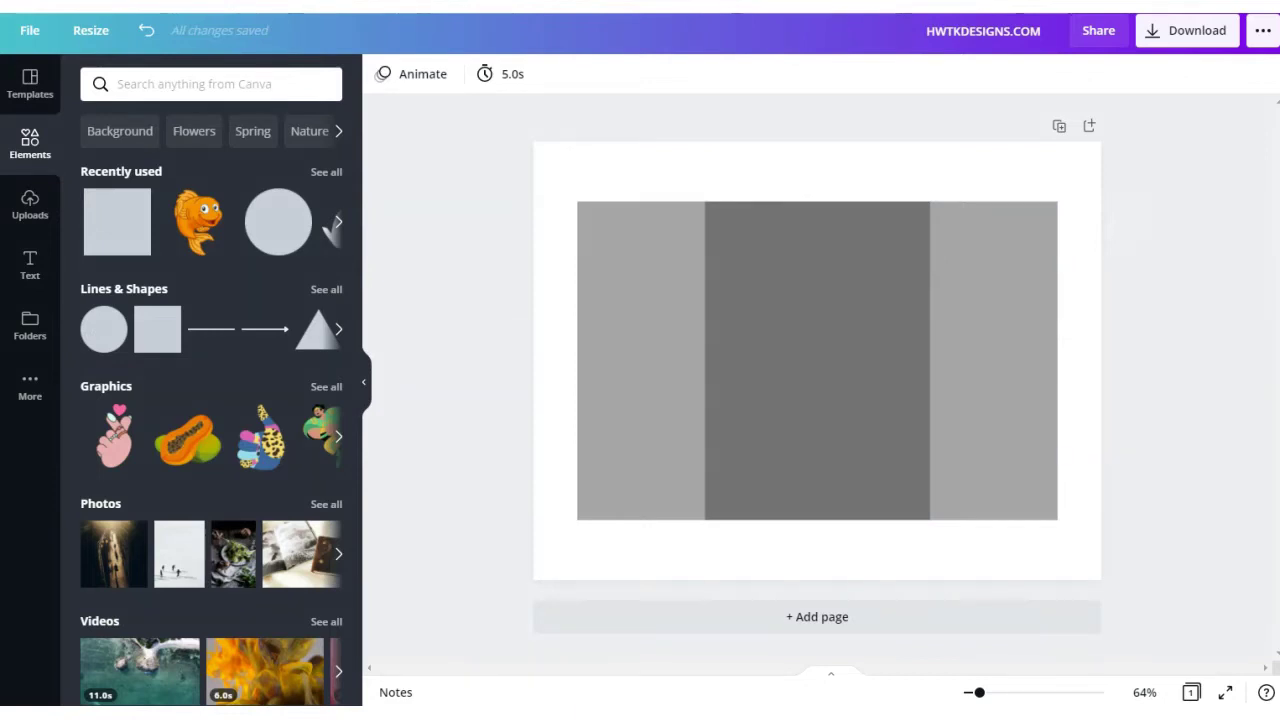
Step: Add a thin blue strip spanning the top of the three panels and duplicate it along their bottom edge
{"action": "left_click", "coordinate": [104, 221]}
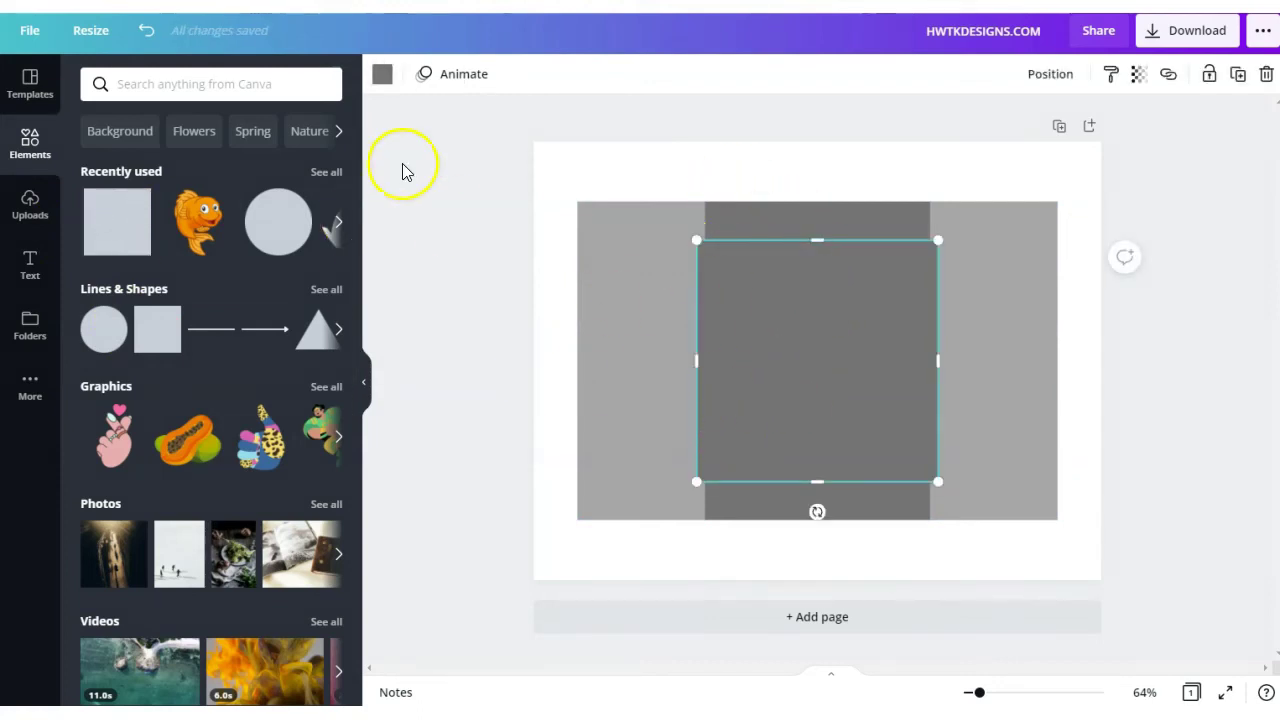
{"action": "left_click_drag", "start_coordinate": [814, 240], "coordinate": [694, 219]}
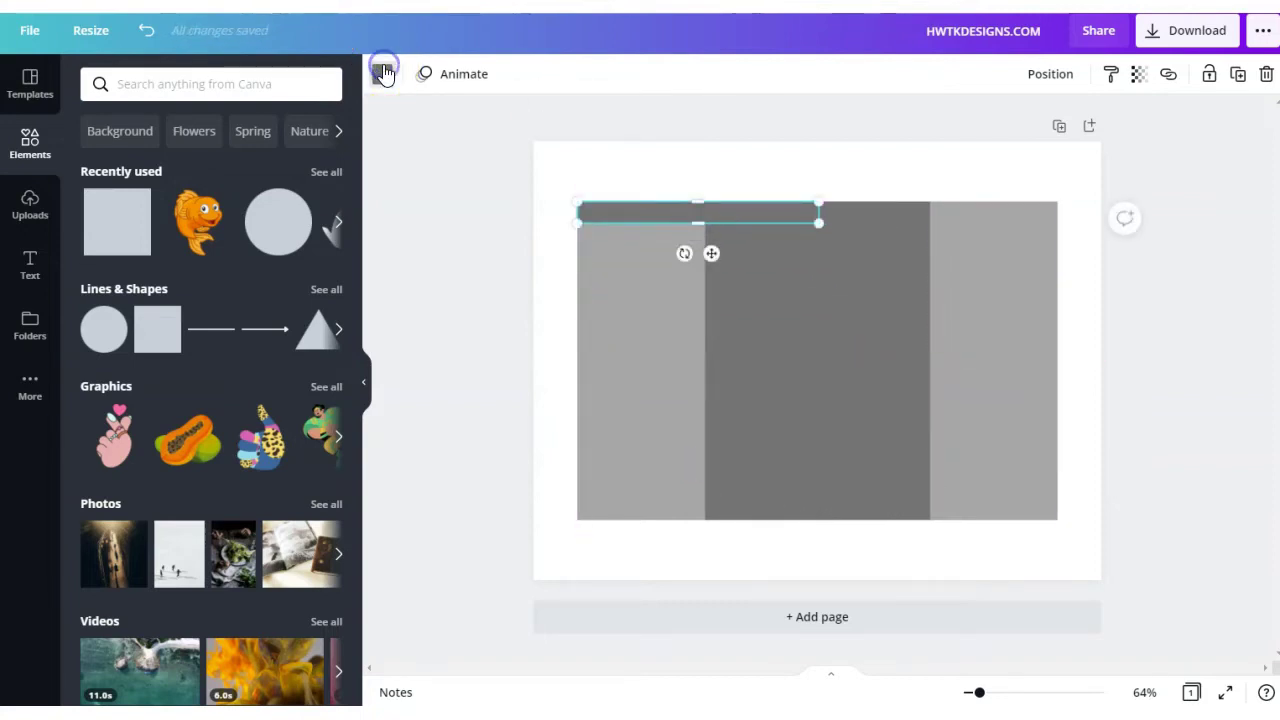
{"action": "left_click", "coordinate": [382, 73]}
{"action": "left_click", "coordinate": [98, 268]}
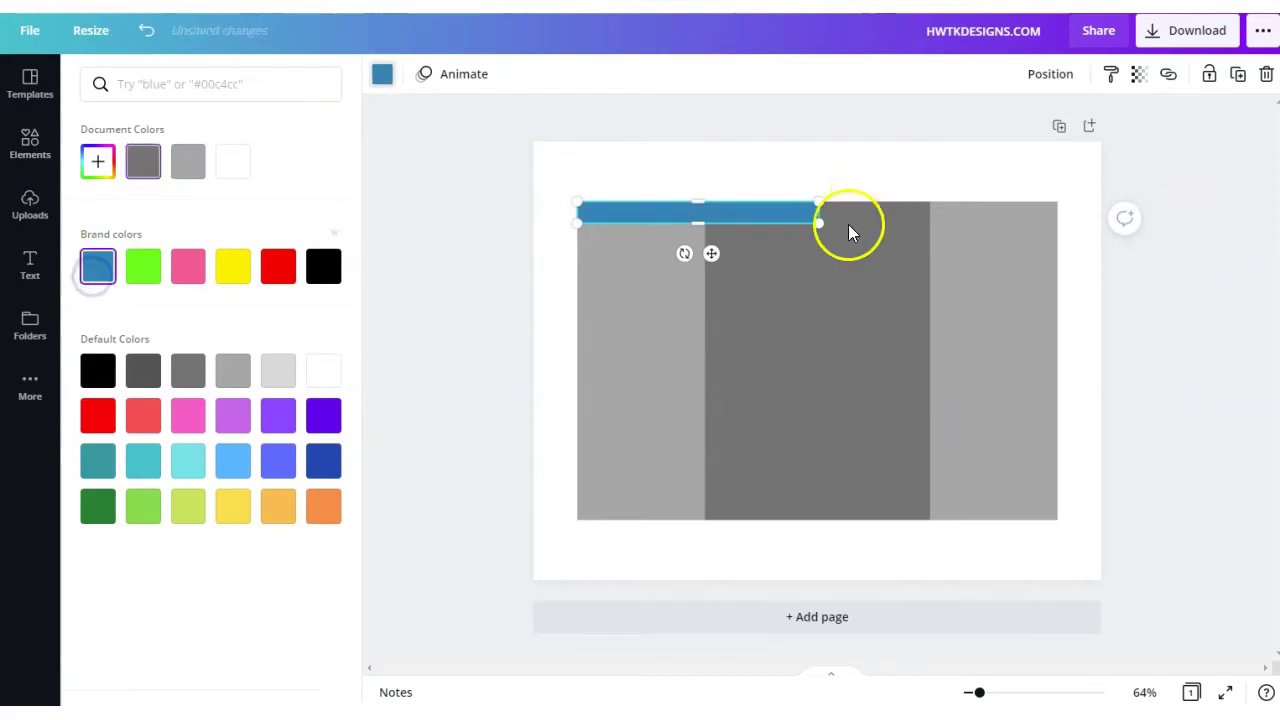
{"action": "left_click_drag", "start_coordinate": [818, 216], "coordinate": [1055, 219]}
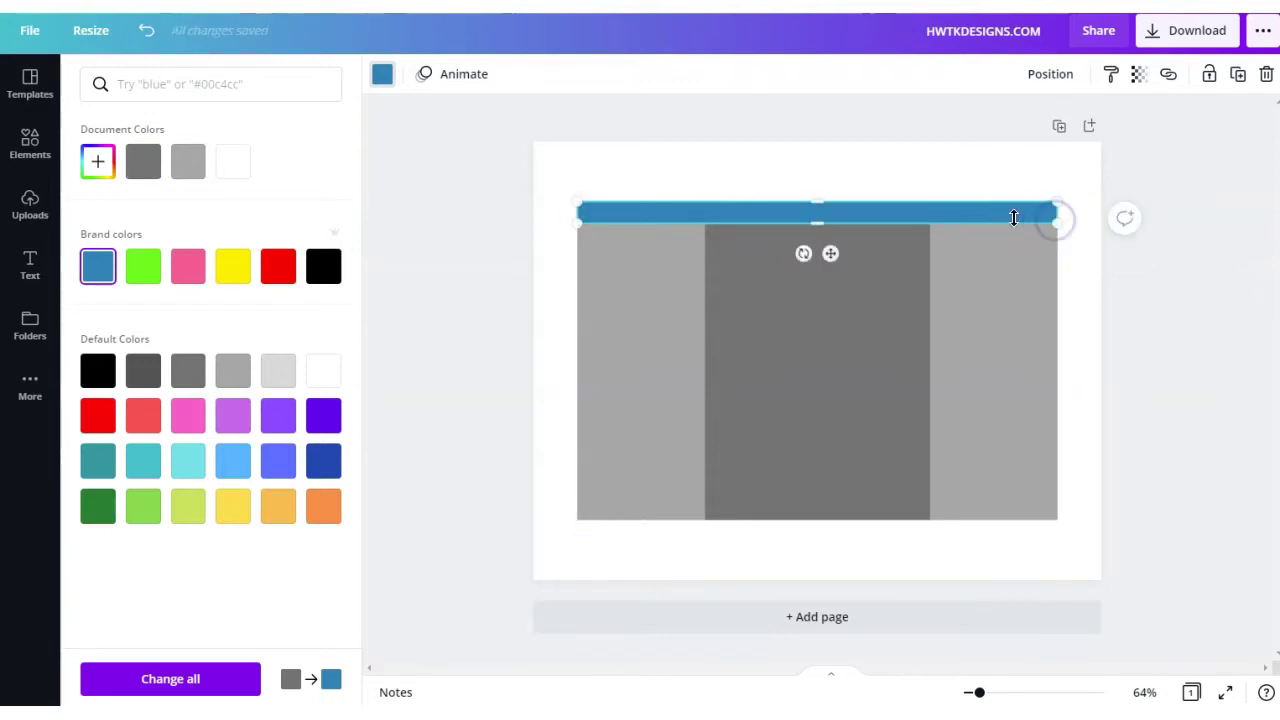
{"action": "left_click", "coordinate": [1240, 74]}
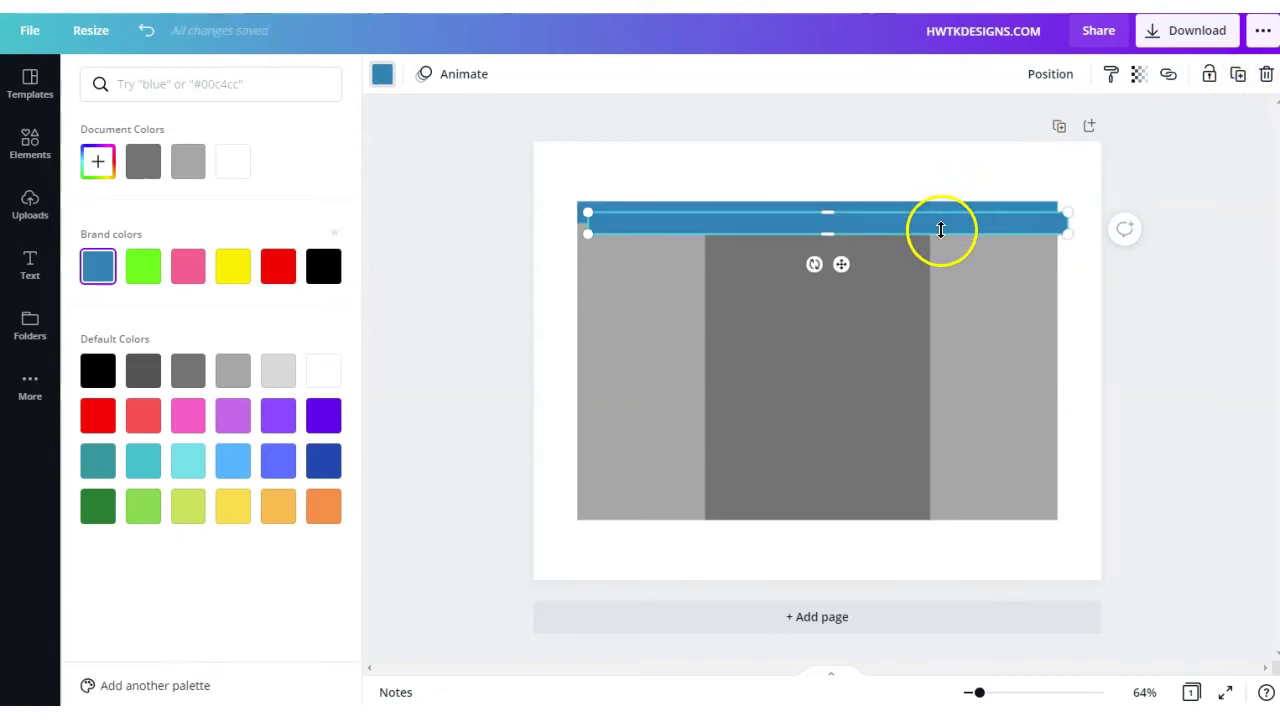
{"action": "left_click_drag", "start_coordinate": [942, 231], "coordinate": [931, 509]}
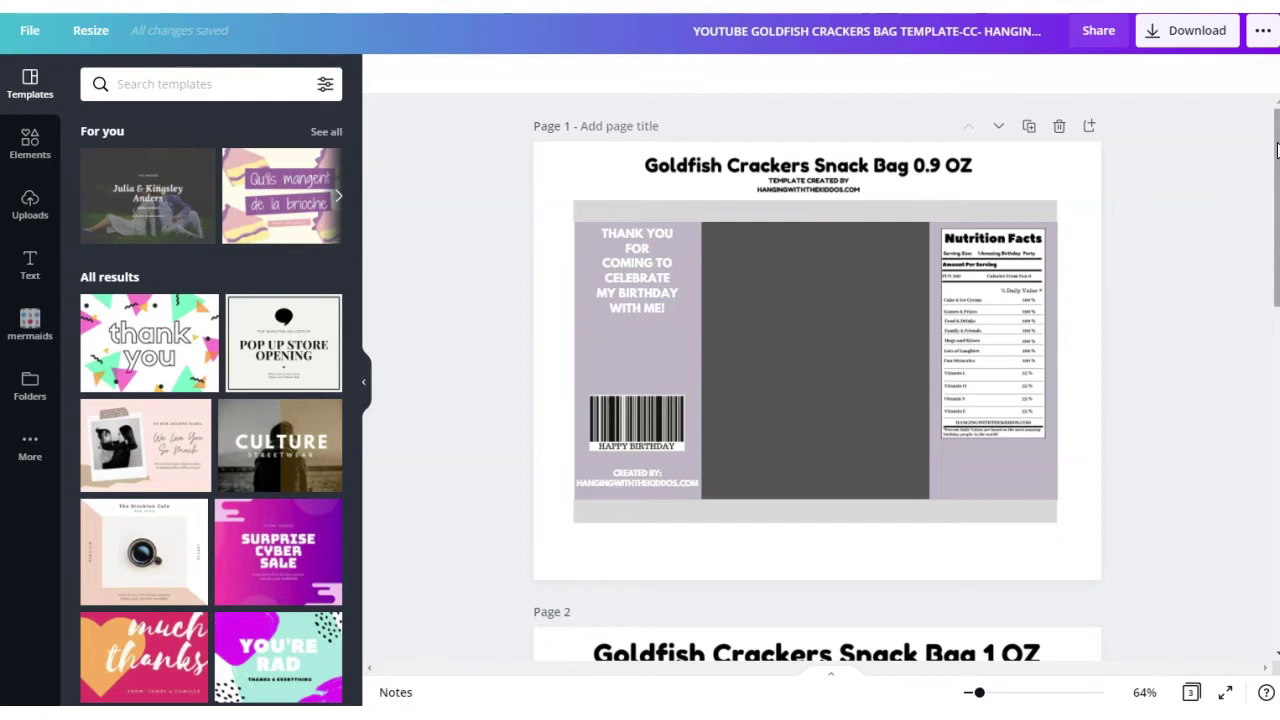
{"action": "left_click_drag", "start_coordinate": [1276, 150], "coordinate": [1276, 220]}
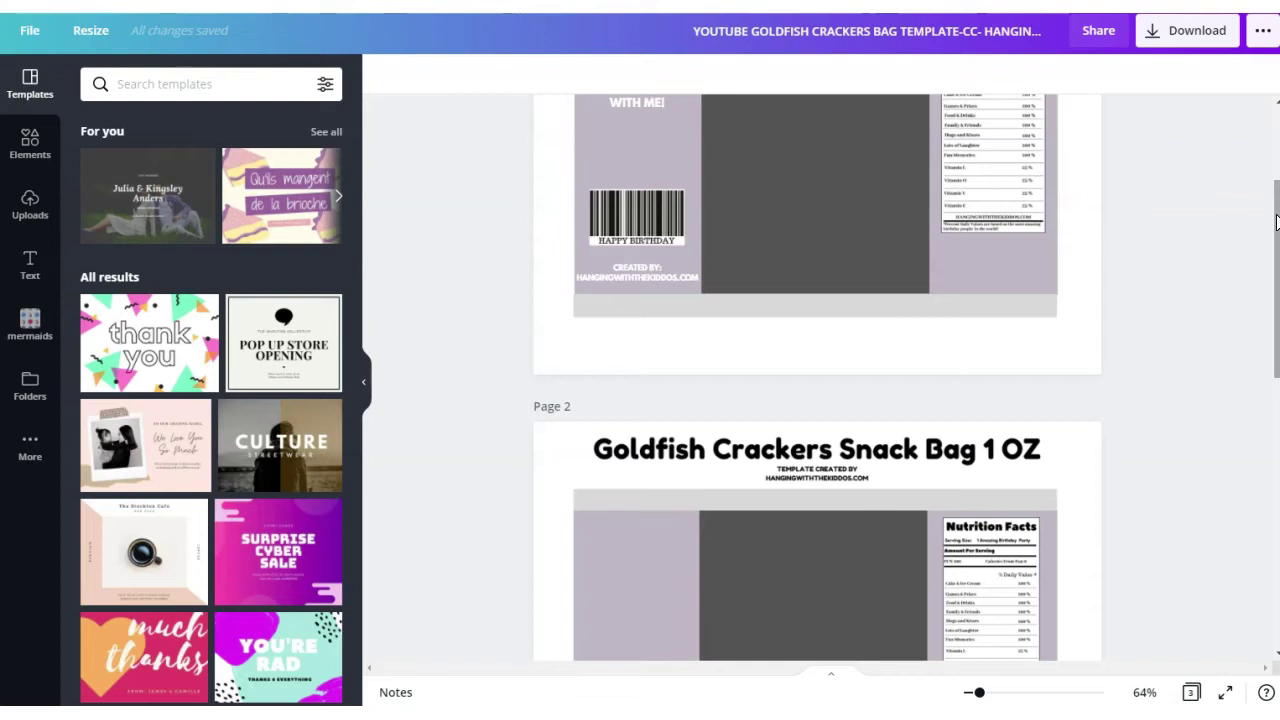
{"action": "left_click_drag", "start_coordinate": [1275, 216], "coordinate": [1271, 136]}
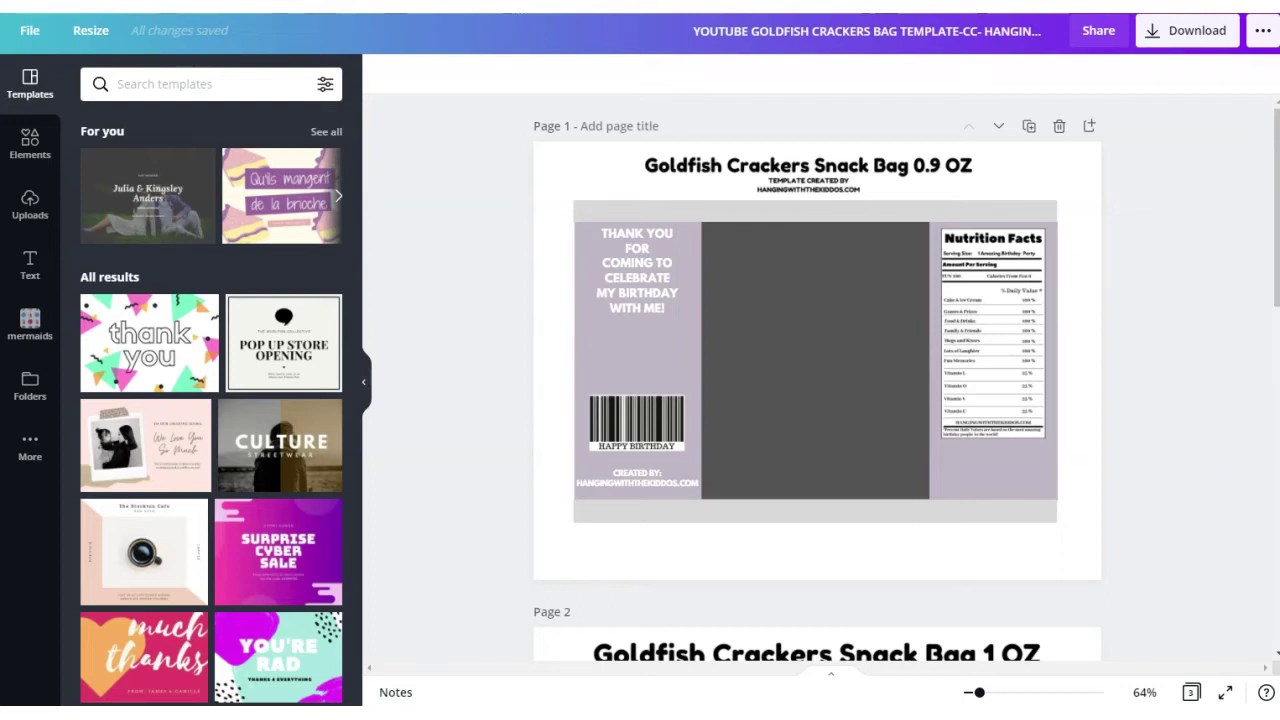
Step: Open the mermaids image folder and recolor the center panel on page 1 to light turquoise
{"action": "left_click", "coordinate": [26, 395]}
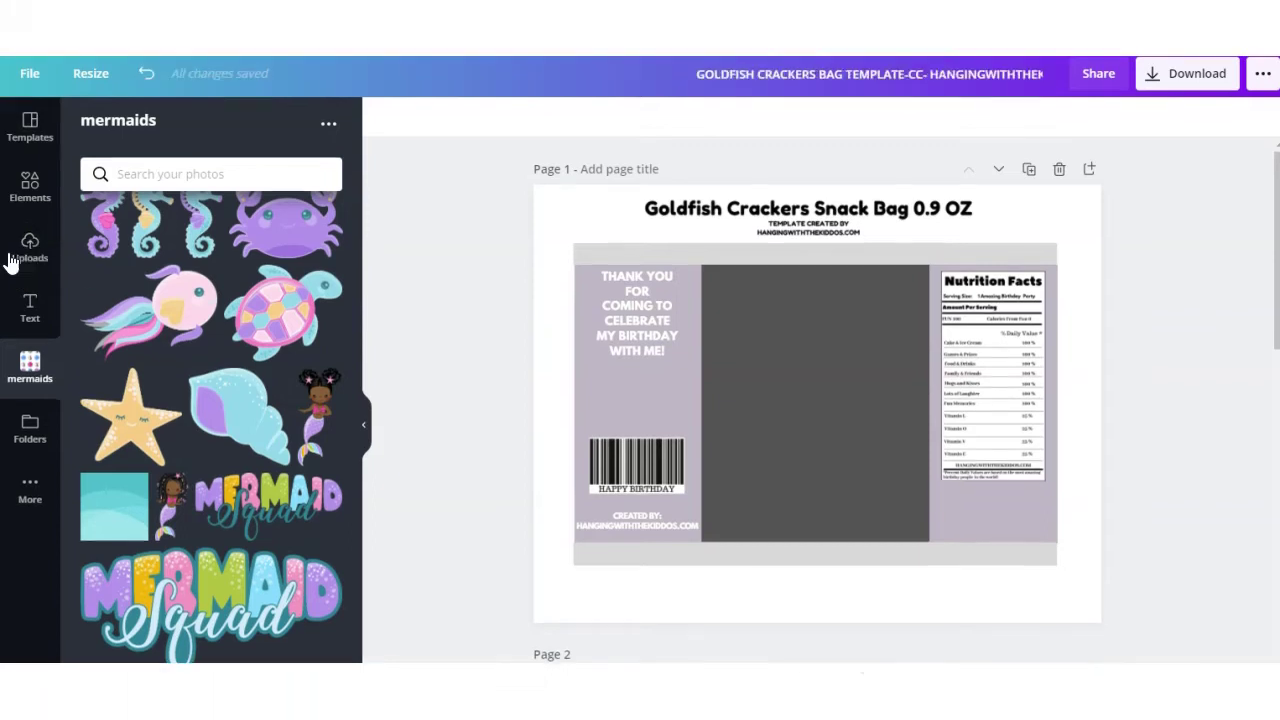
{"action": "left_click", "coordinate": [796, 291]}
{"action": "left_click", "coordinate": [383, 118]}
{"action": "left_click_drag", "start_coordinate": [358, 392], "coordinate": [349, 494]}
{"action": "left_click", "coordinate": [188, 610]}
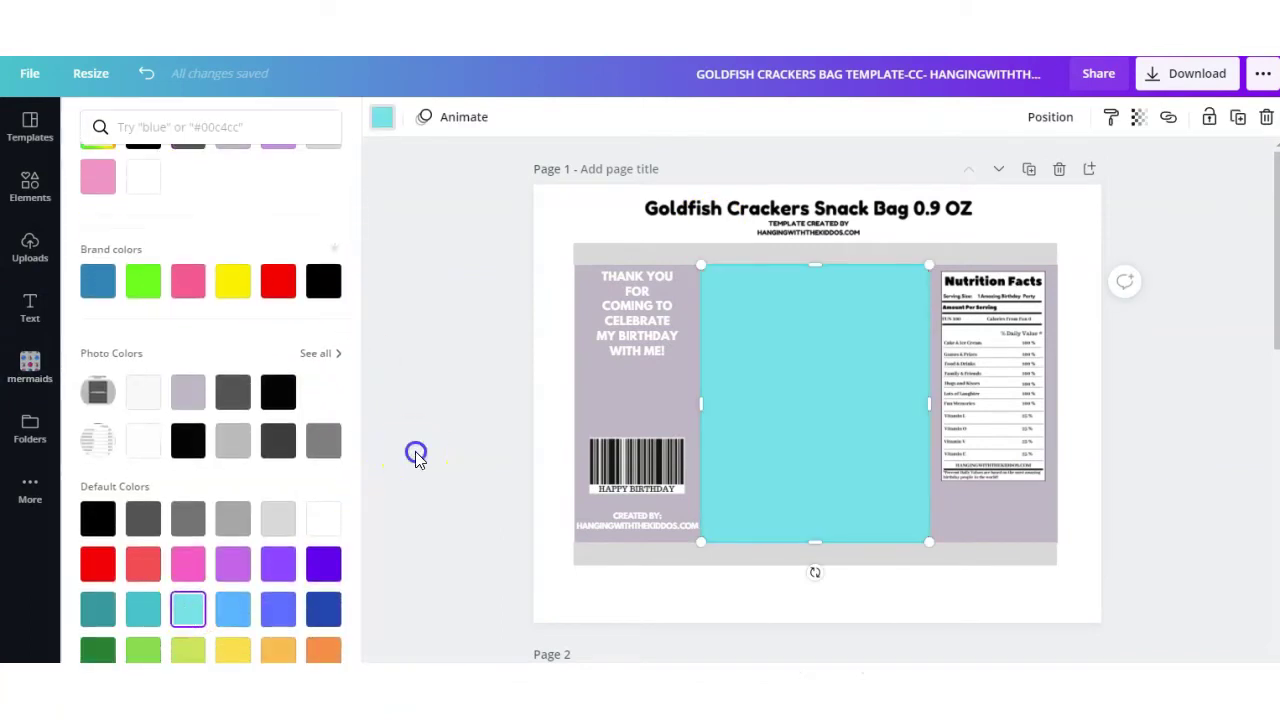
Step: Add the Mermaid Squad title image from the mermaids folder, scaled to fit across the top of the center panel
{"action": "left_click", "coordinate": [30, 365]}
{"action": "left_click", "coordinate": [263, 580]}
{"action": "left_click_drag", "start_coordinate": [1027, 290], "coordinate": [847, 390]}
{"action": "left_click_drag", "start_coordinate": [727, 441], "coordinate": [817, 322]}
{"action": "left_click_drag", "start_coordinate": [921, 277], "coordinate": [897, 284]}
{"action": "left_click_drag", "start_coordinate": [809, 312], "coordinate": [826, 305]}
Step: Add the mermaid with long braids, scaled down and placed at the left of the center panel below the title
{"action": "left_click", "coordinate": [170, 508]}
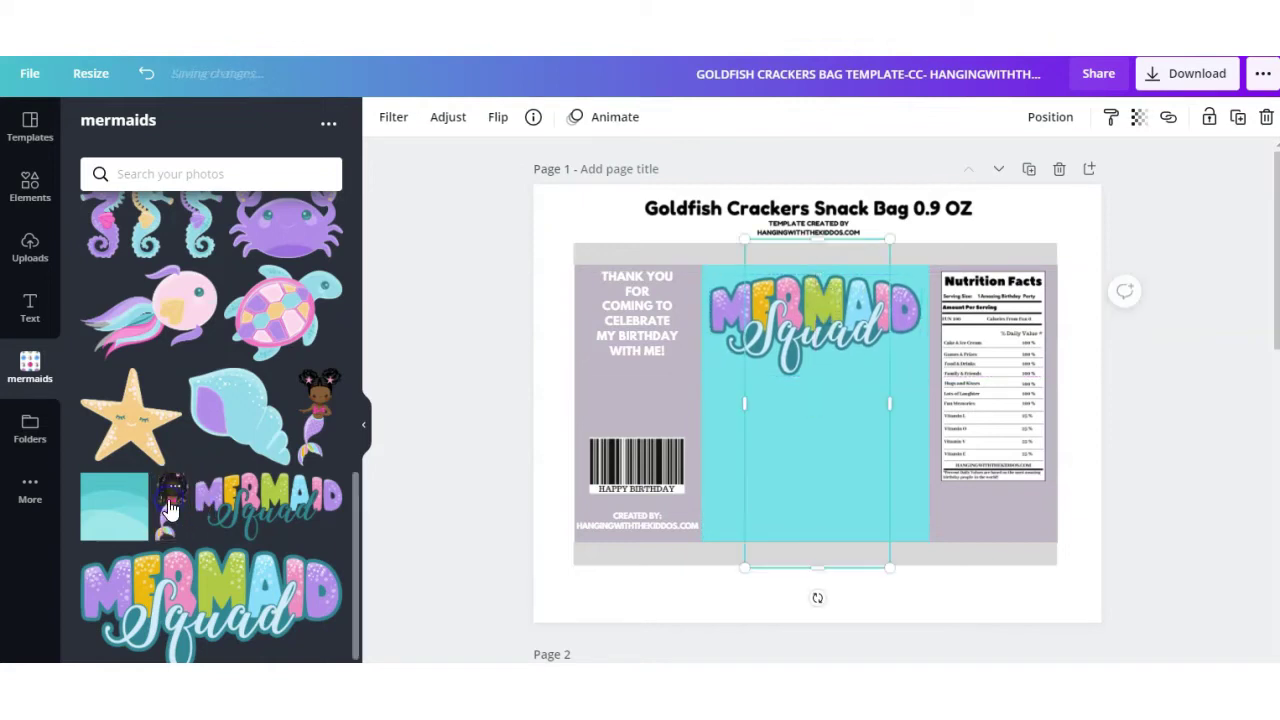
{"action": "left_click_drag", "start_coordinate": [889, 237], "coordinate": [800, 395]}
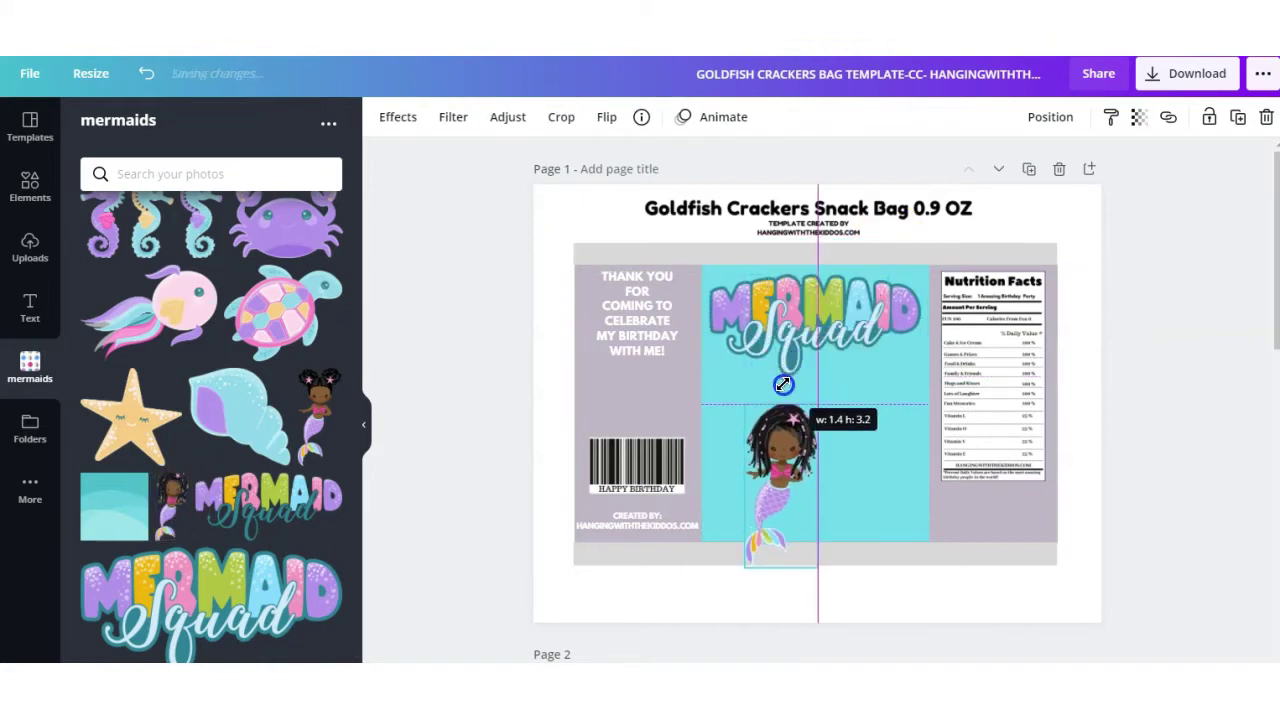
{"action": "left_click_drag", "start_coordinate": [790, 460], "coordinate": [754, 415]}
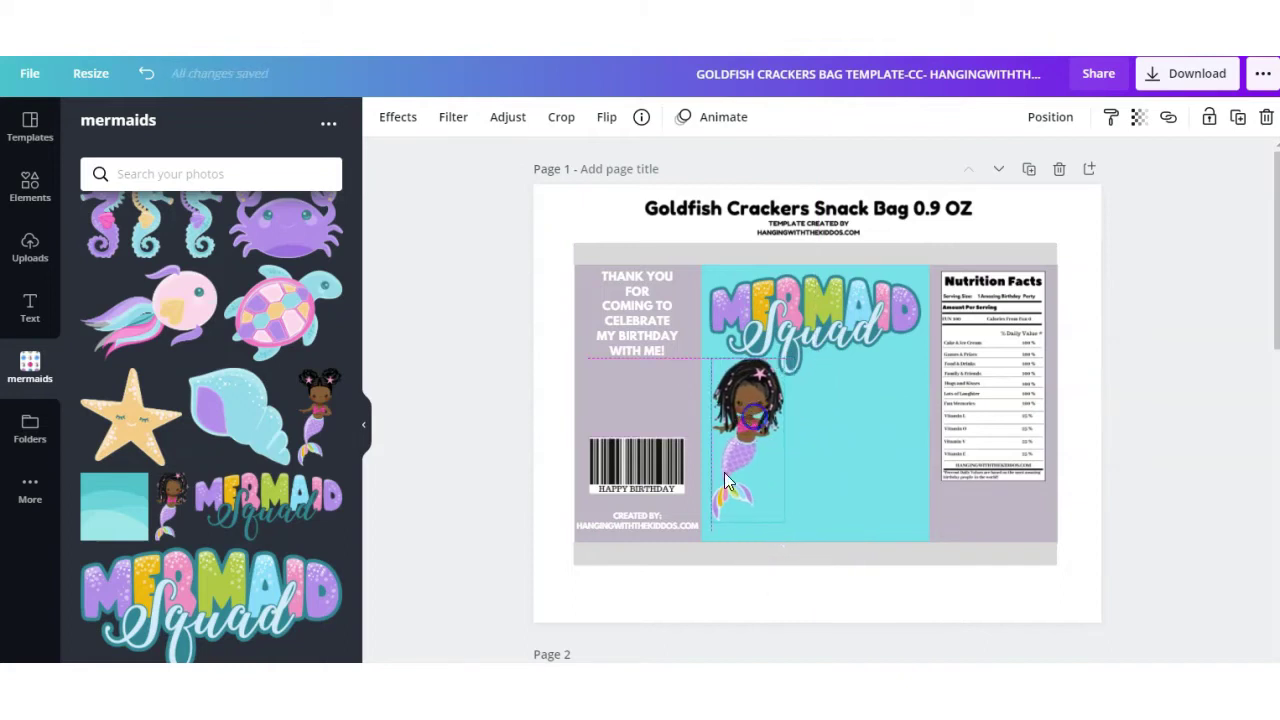
{"action": "left_click_drag", "start_coordinate": [710, 523], "coordinate": [700, 531]}
{"action": "left_click", "coordinate": [475, 470]}
Step: Add the treasure chest and coral image, scaled to fit the bottom right of the turquoise center panel
{"action": "scroll", "coordinate": [355, 499], "scroll_direction": "down", "scroll_amount": 5}
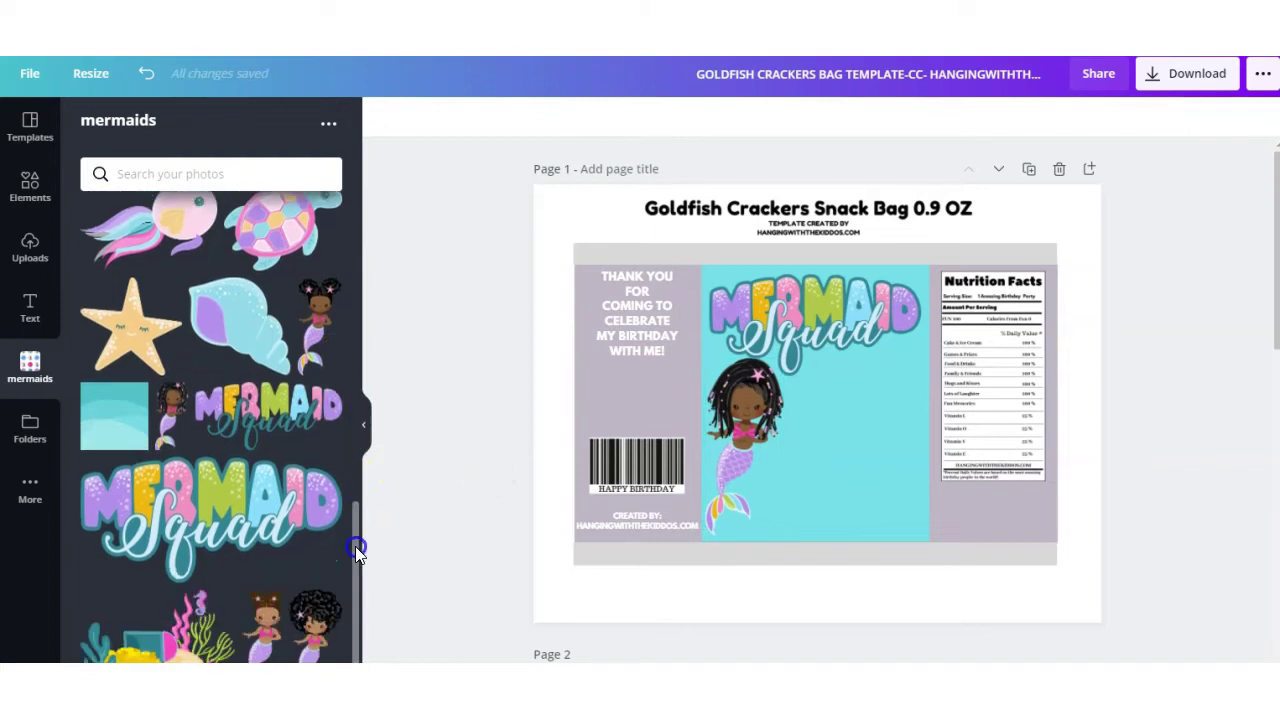
{"action": "left_click", "coordinate": [1054, 271]}
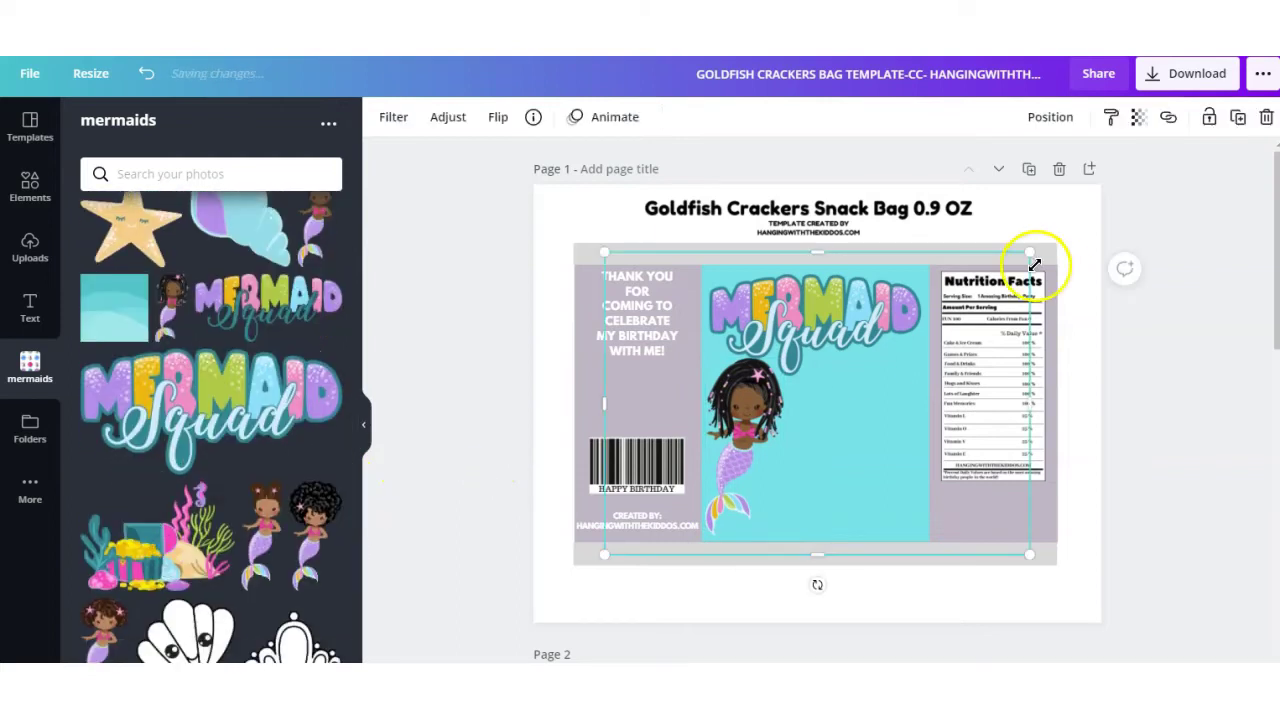
{"action": "left_click_drag", "start_coordinate": [1034, 265], "coordinate": [744, 455]}
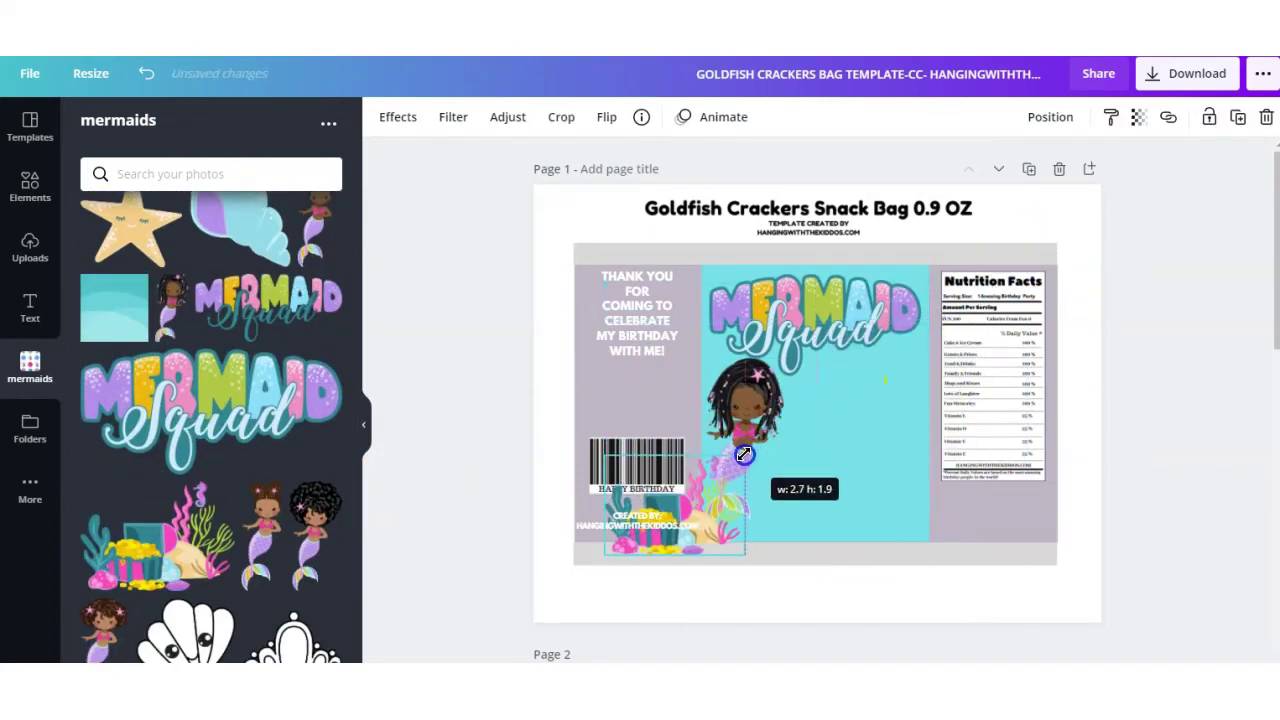
{"action": "left_click_drag", "start_coordinate": [707, 553], "coordinate": [892, 522]}
{"action": "left_click_drag", "start_coordinate": [788, 448], "coordinate": [739, 432]}
{"action": "left_click_drag", "start_coordinate": [882, 497], "coordinate": [882, 507]}
{"action": "mouse_move", "coordinate": [836, 556]}
{"action": "left_mouse_down"}
{"action": "mouse_move", "coordinate": [834, 537]}
{"action": "mouse_move", "coordinate": [836, 551]}
{"action": "left_mouse_up"}
{"action": "left_click", "coordinate": [489, 497]}
Step: Add a subheading reading "SNACK CRACKERS" to the center panel and set its font to Bebas Neue
{"action": "left_click", "coordinate": [31, 309]}
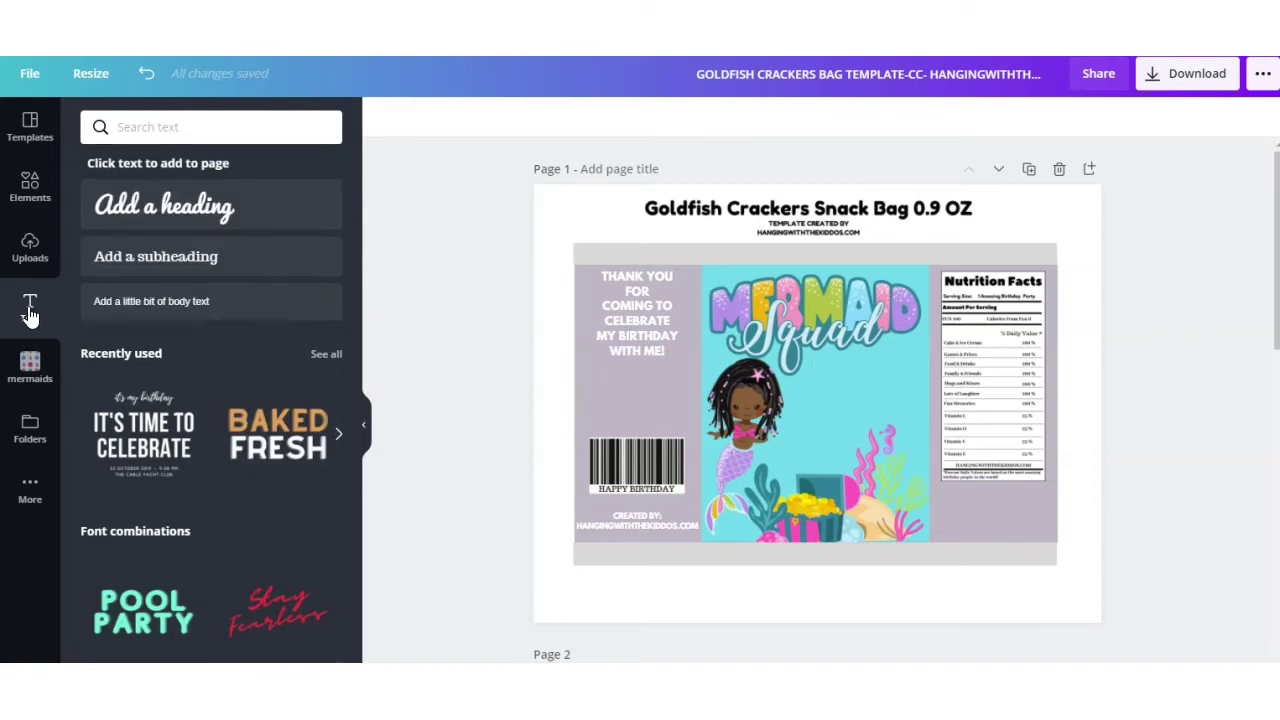
{"action": "left_click", "coordinate": [165, 262]}
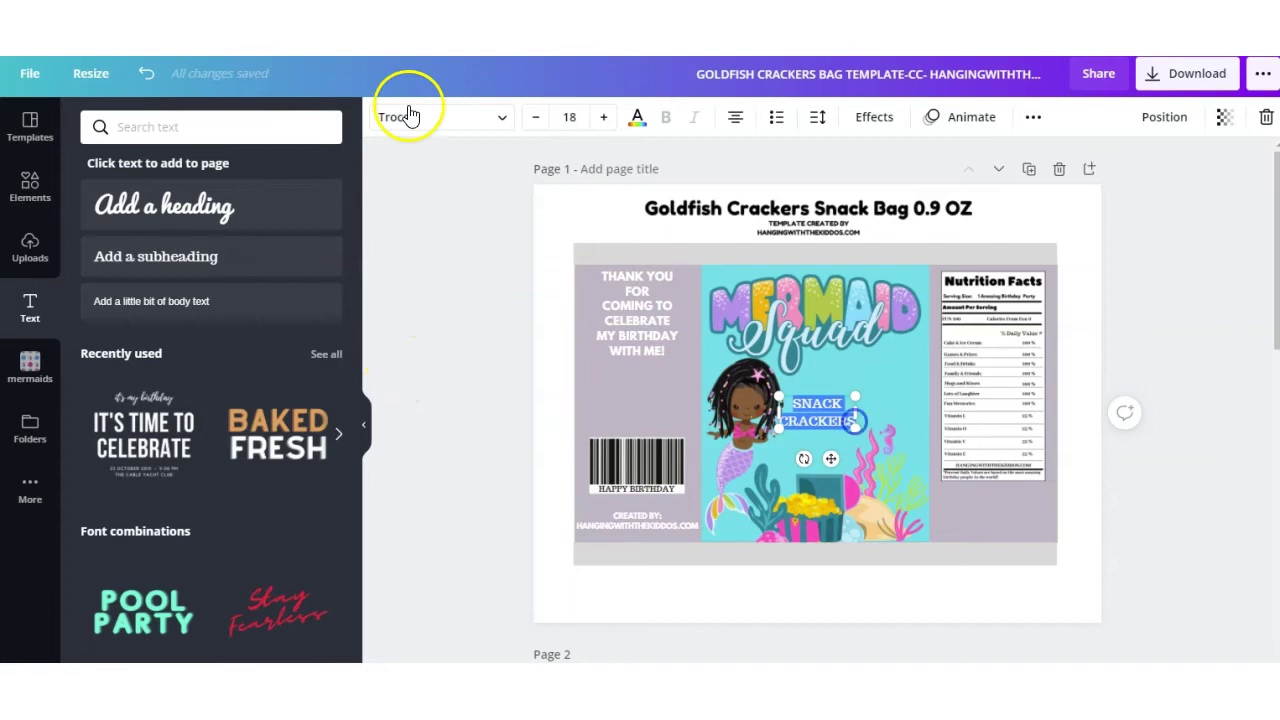
{"action": "left_click", "coordinate": [434, 130]}
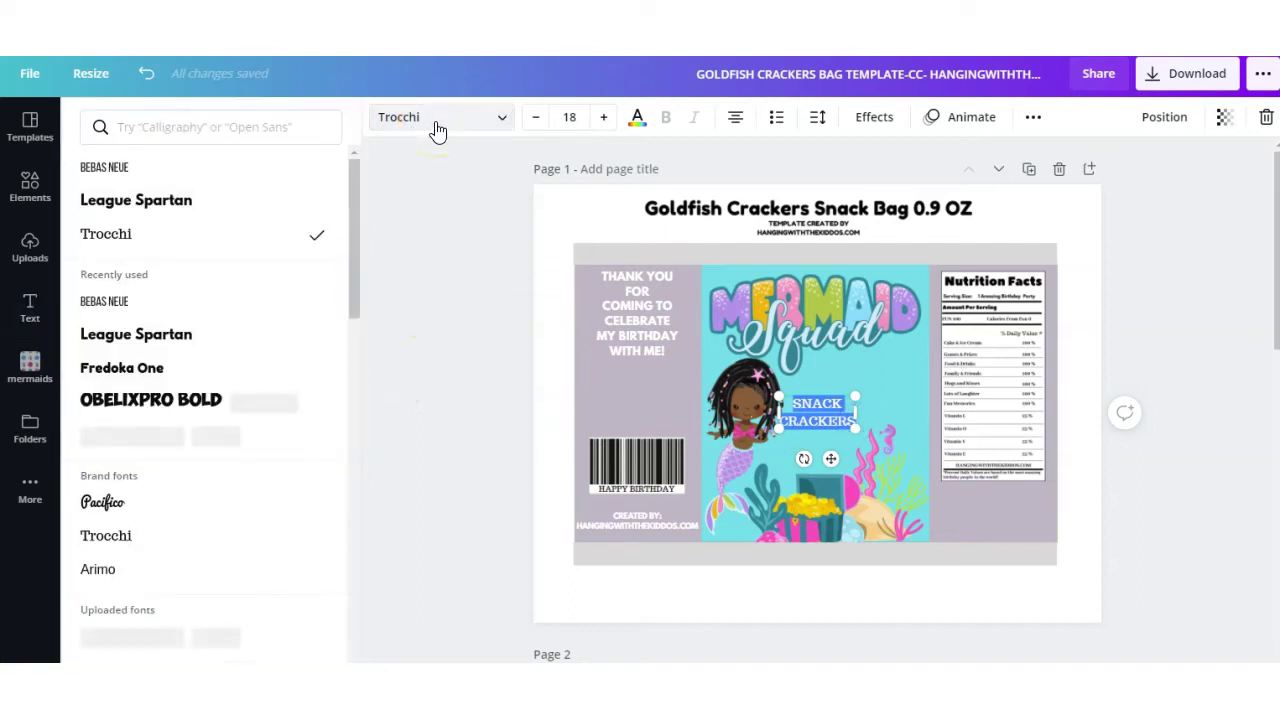
{"action": "left_click", "coordinate": [106, 168]}
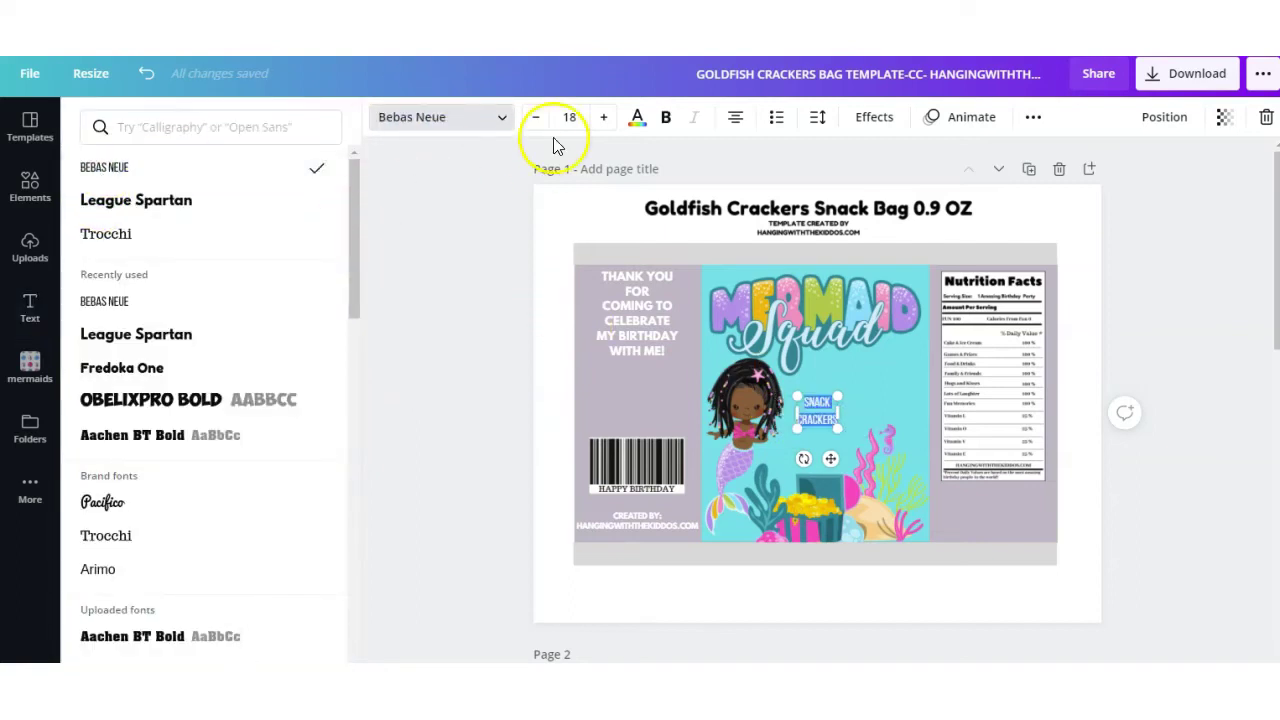
Step: Increase the SNACK CRACKERS text size to 28 and move it just below the word Squad, right of the mermaid
{"action": "left_click", "coordinate": [603, 117]}
{"action": "left_click", "coordinate": [603, 117]}
{"action": "left_click", "coordinate": [603, 117]}
{"action": "left_click", "coordinate": [603, 117]}
{"action": "left_click", "coordinate": [603, 117]}
{"action": "left_click", "coordinate": [603, 117]}
{"action": "left_click", "coordinate": [603, 117]}
{"action": "left_click", "coordinate": [603, 117]}
{"action": "left_click", "coordinate": [603, 117]}
{"action": "left_click", "coordinate": [603, 117]}
{"action": "left_click", "coordinate": [434, 391]}
{"action": "left_click_drag", "start_coordinate": [842, 378], "coordinate": [862, 347]}
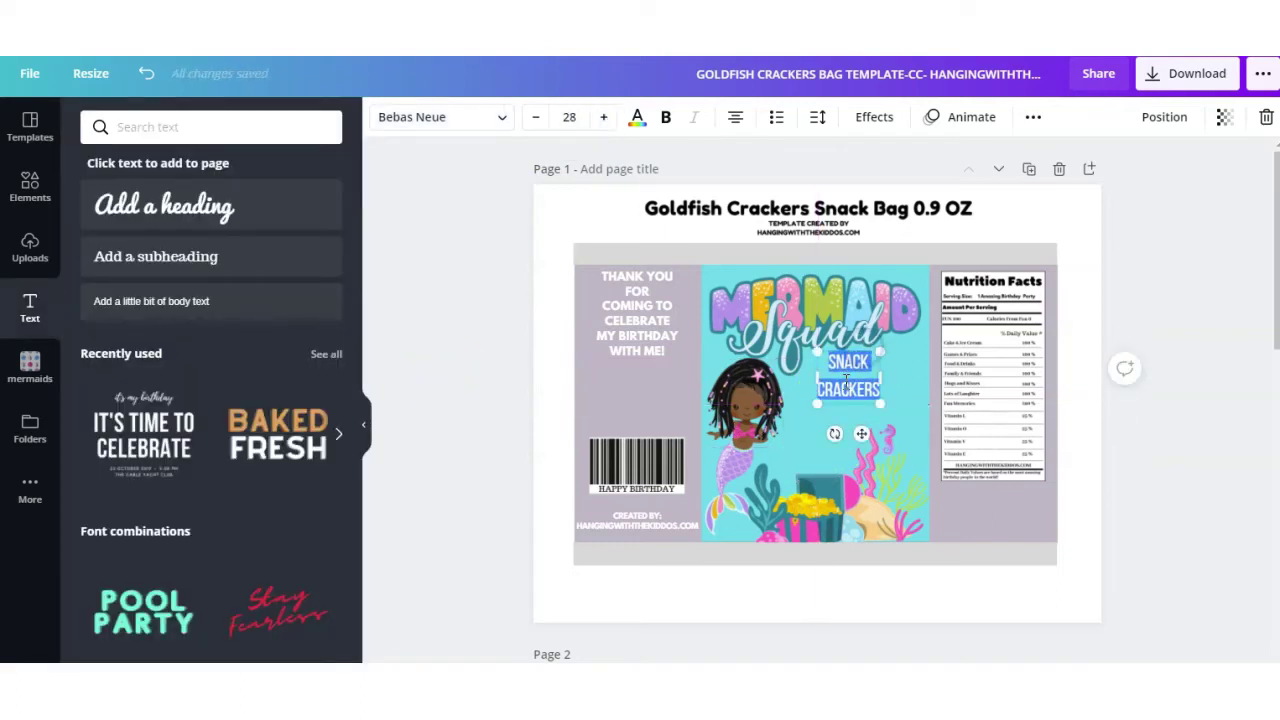
Step: Tighten the line spacing of the SNACK CRACKERS text slightly
{"action": "left_click", "coordinate": [818, 124]}
{"action": "left_click_drag", "start_coordinate": [967, 209], "coordinate": [959, 215]}
{"action": "left_click", "coordinate": [464, 434]}
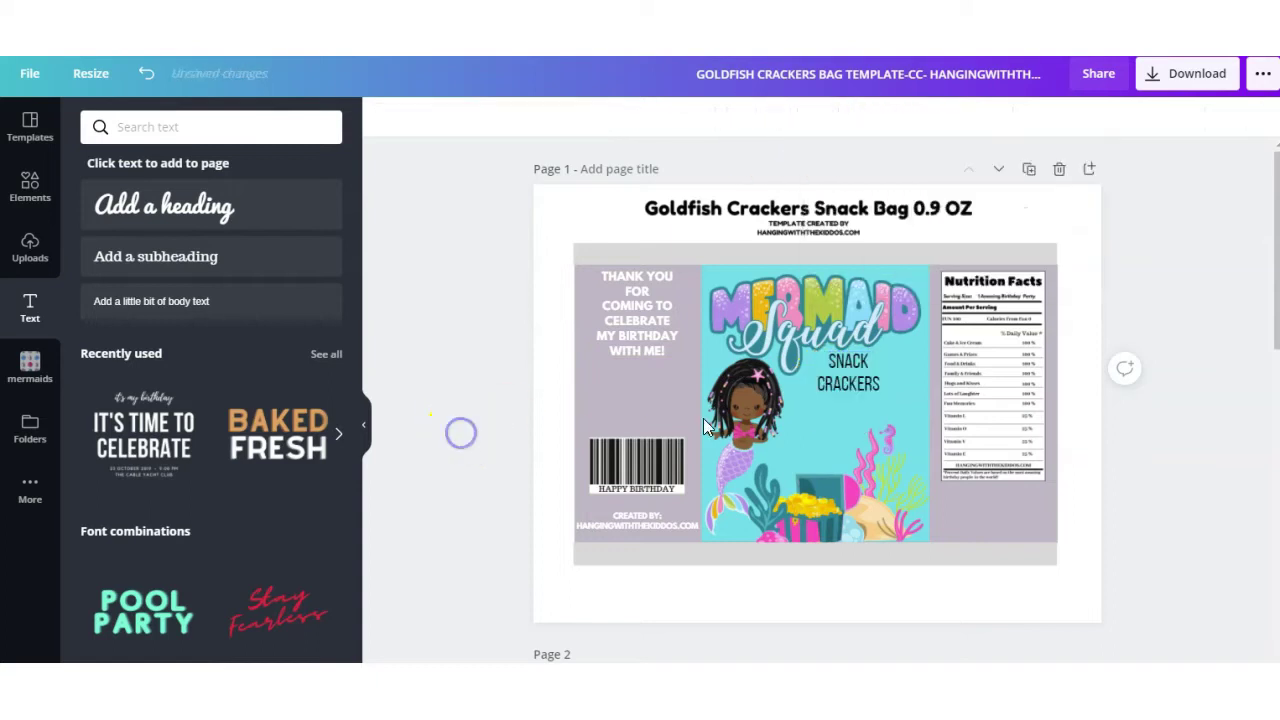
Step: Scale the SNACK CRACKERS text down to size 26.7 and make it bold
{"action": "left_click", "coordinate": [867, 380]}
{"action": "left_click_drag", "start_coordinate": [894, 405], "coordinate": [850, 379]}
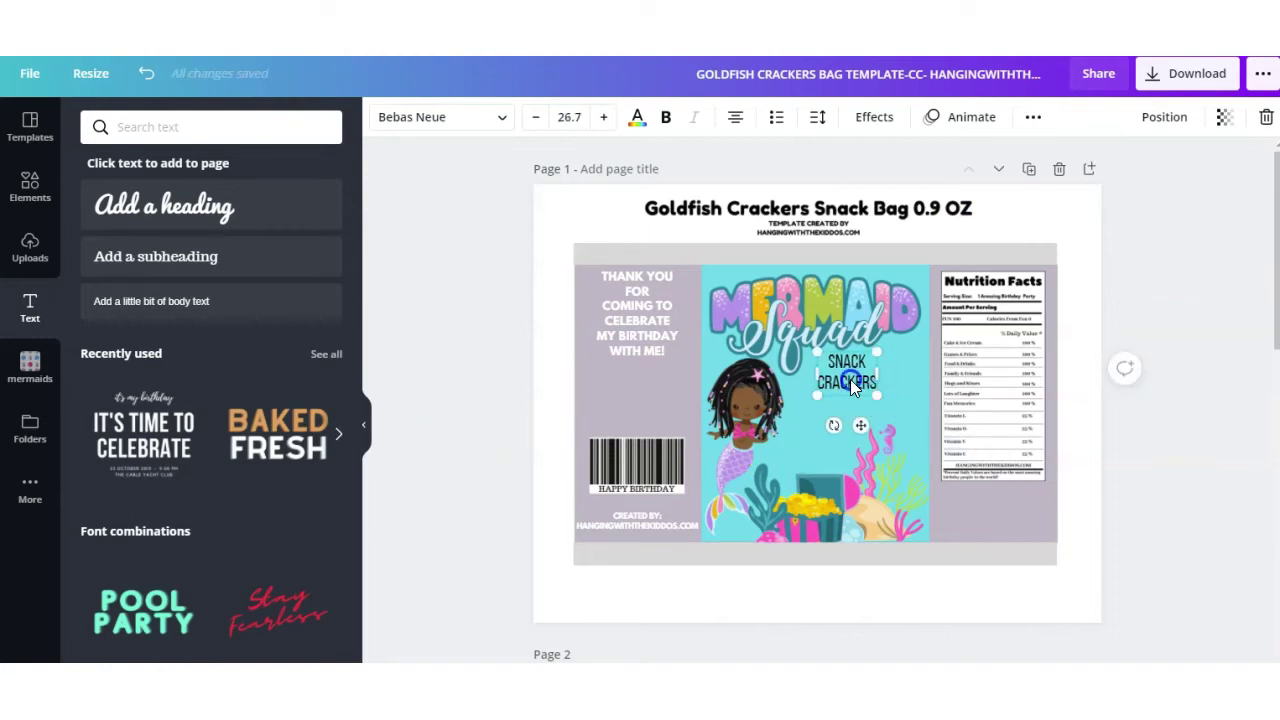
{"action": "left_click", "coordinate": [666, 117]}
{"action": "left_click", "coordinate": [900, 388]}
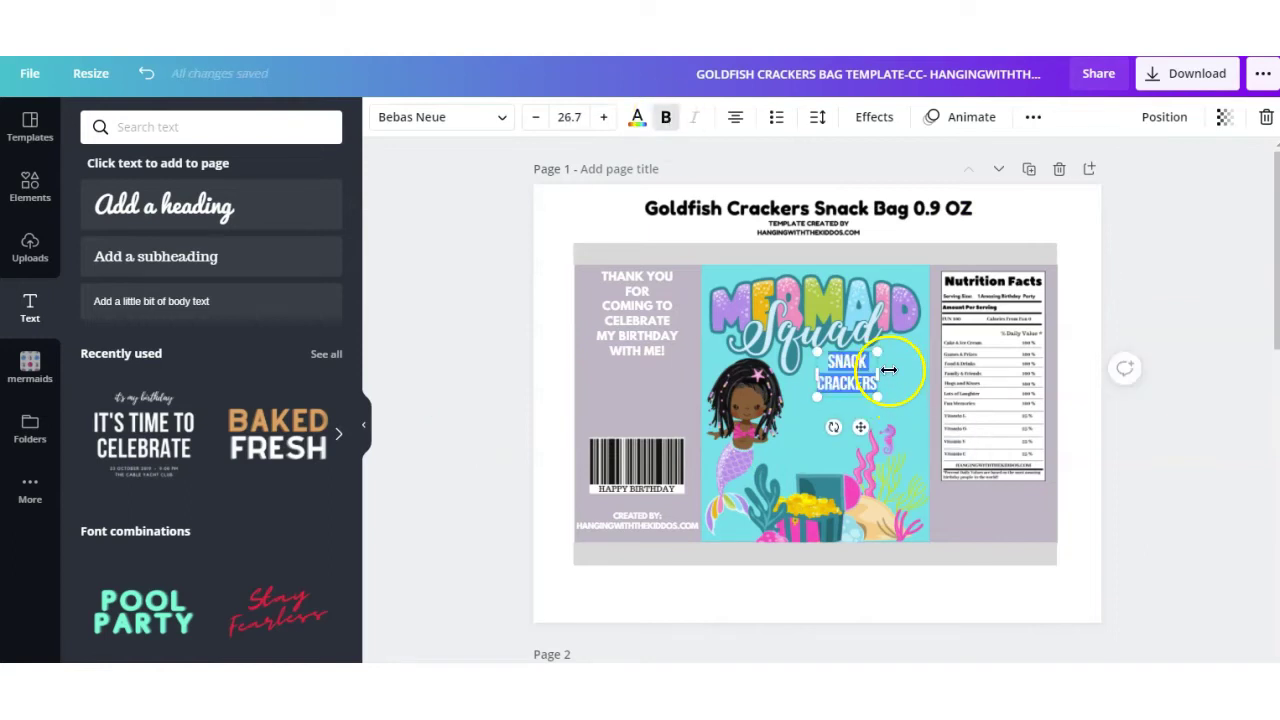
{"action": "left_click", "coordinate": [802, 430]}
Step: Add the recently used orange goldfish graphic, scaled down and placed right of the SNACK CRACKERS text
{"action": "left_click", "coordinate": [24, 192]}
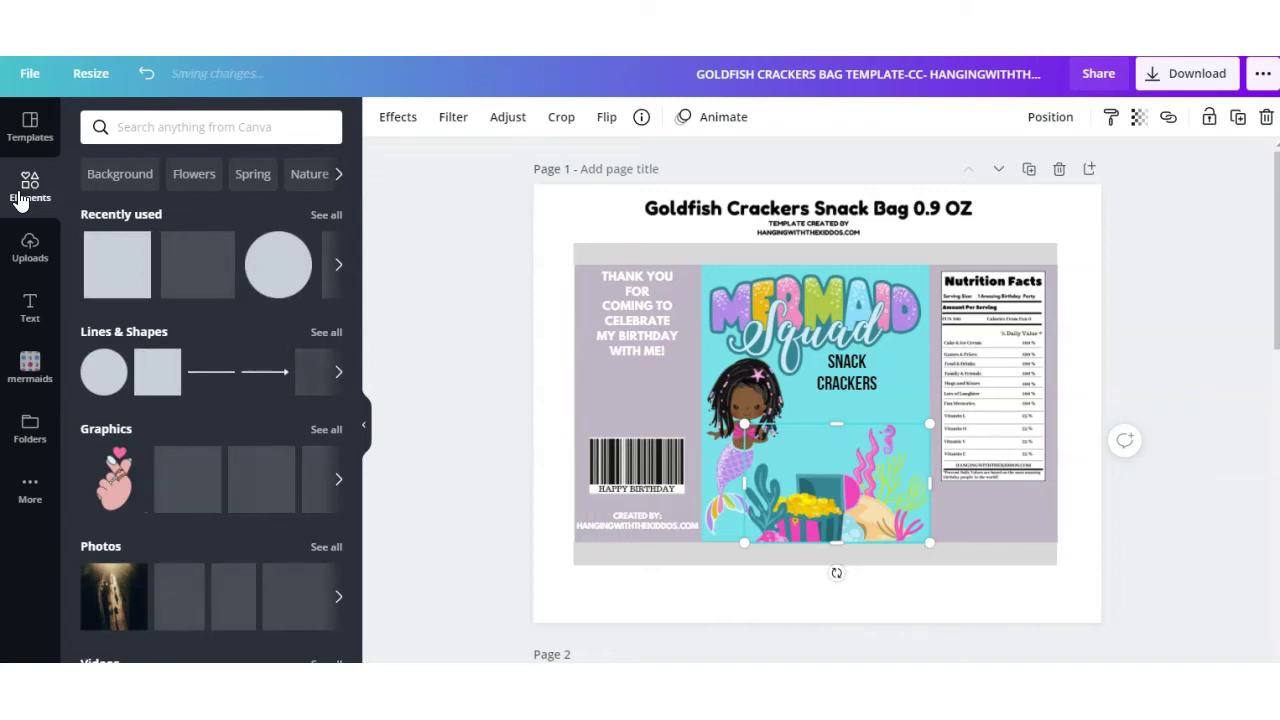
{"action": "left_click", "coordinate": [192, 262]}
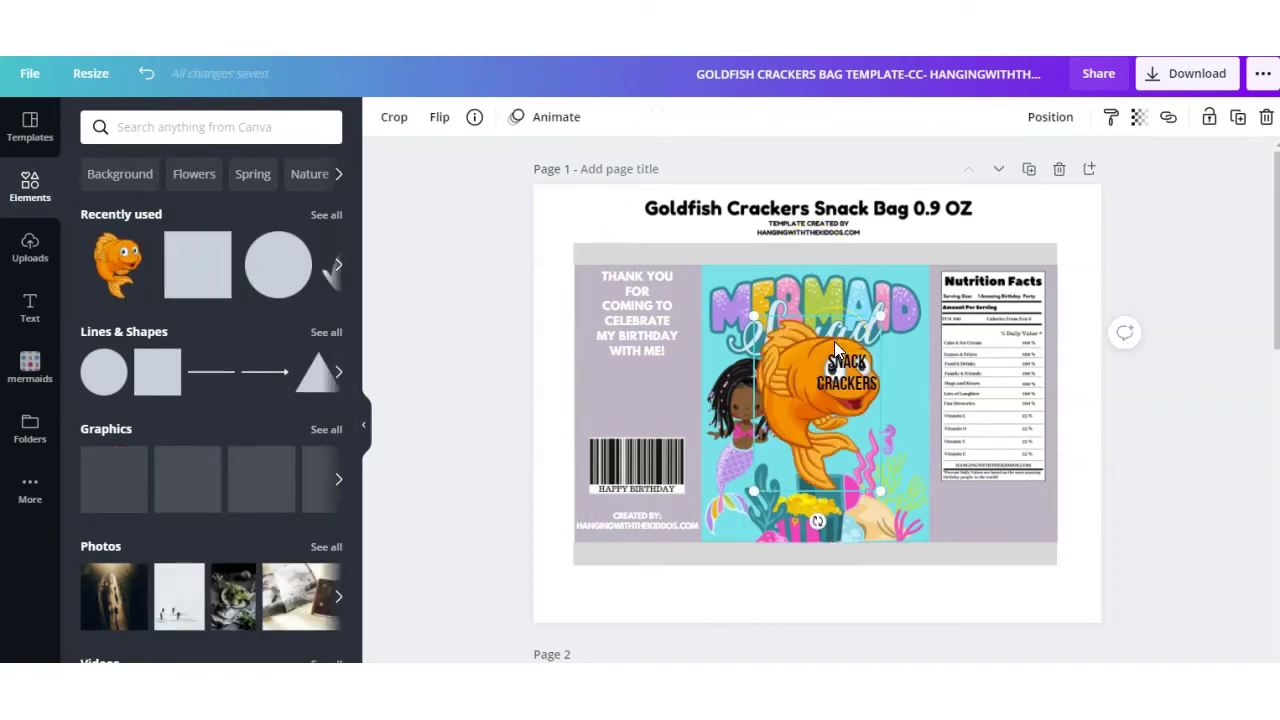
{"action": "left_click_drag", "start_coordinate": [884, 314], "coordinate": [917, 406]}
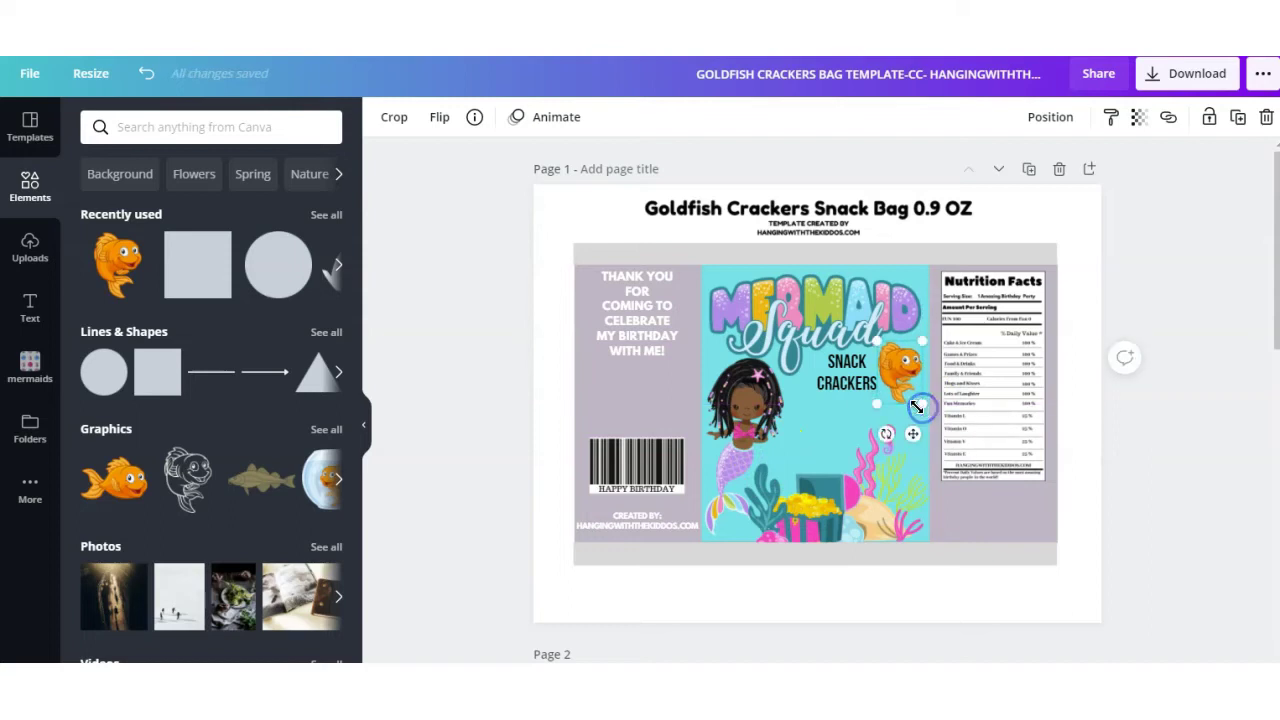
Step: Add the pink fish from the mermaids folder, scaled to about 1.7 × 1.2 in, above the treasure chest
{"action": "left_click", "coordinate": [29, 370]}
{"action": "left_click_drag", "start_coordinate": [354, 537], "coordinate": [352, 462]}
{"action": "left_click", "coordinate": [188, 358]}
{"action": "left_click_drag", "start_coordinate": [1033, 253], "coordinate": [695, 494]}
{"action": "left_click", "coordinate": [508, 534]}
{"action": "left_click_drag", "start_coordinate": [840, 412], "coordinate": [840, 413]}
{"action": "left_click_drag", "start_coordinate": [752, 400], "coordinate": [778, 407]}
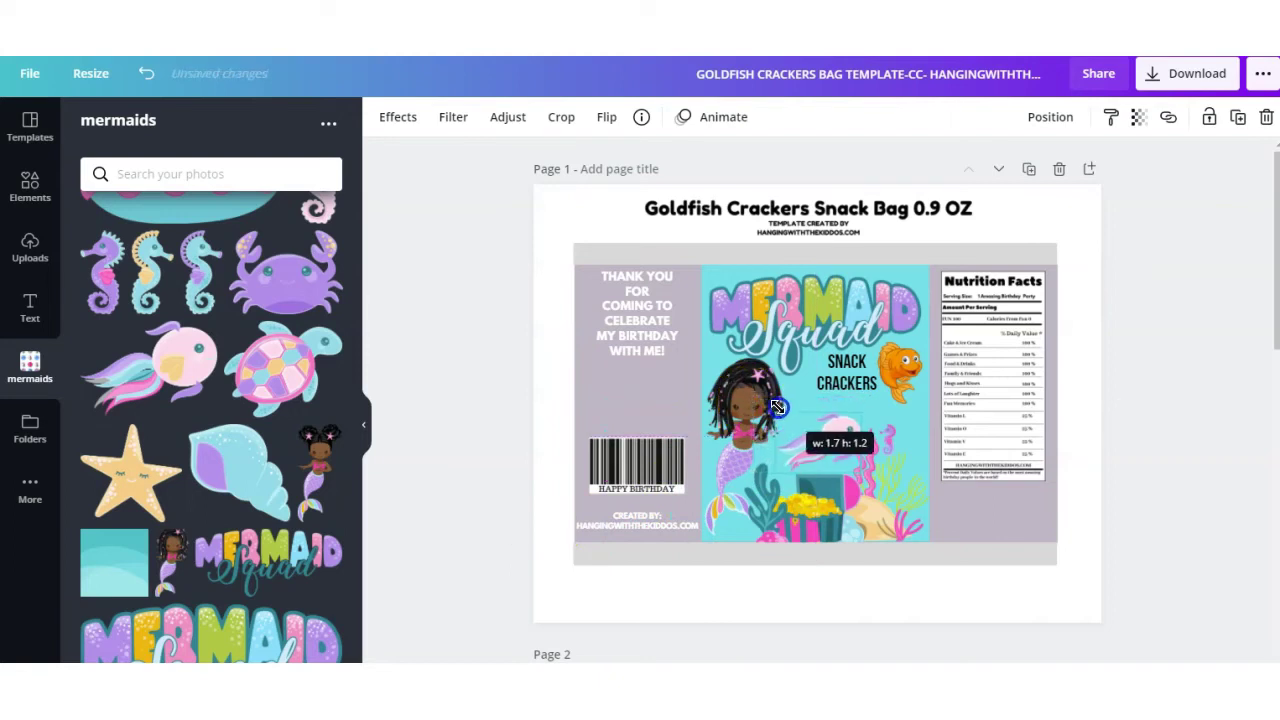
Step: Recolor the THANK YOU side panel purple and the Nutrition Facts side panel pink using the document colors
{"action": "left_click_drag", "start_coordinate": [567, 450], "coordinate": [567, 450]}
{"action": "left_click", "coordinate": [634, 370]}
{"action": "left_click", "coordinate": [387, 120]}
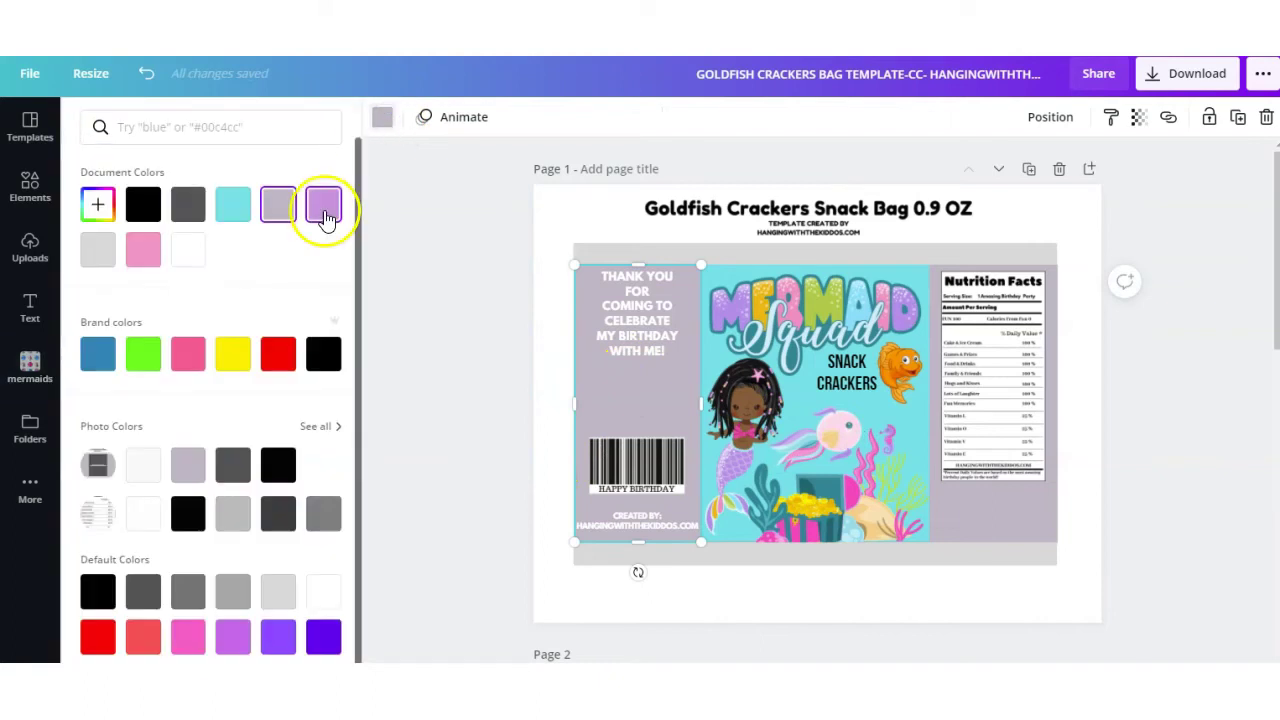
{"action": "left_click", "coordinate": [141, 252]}
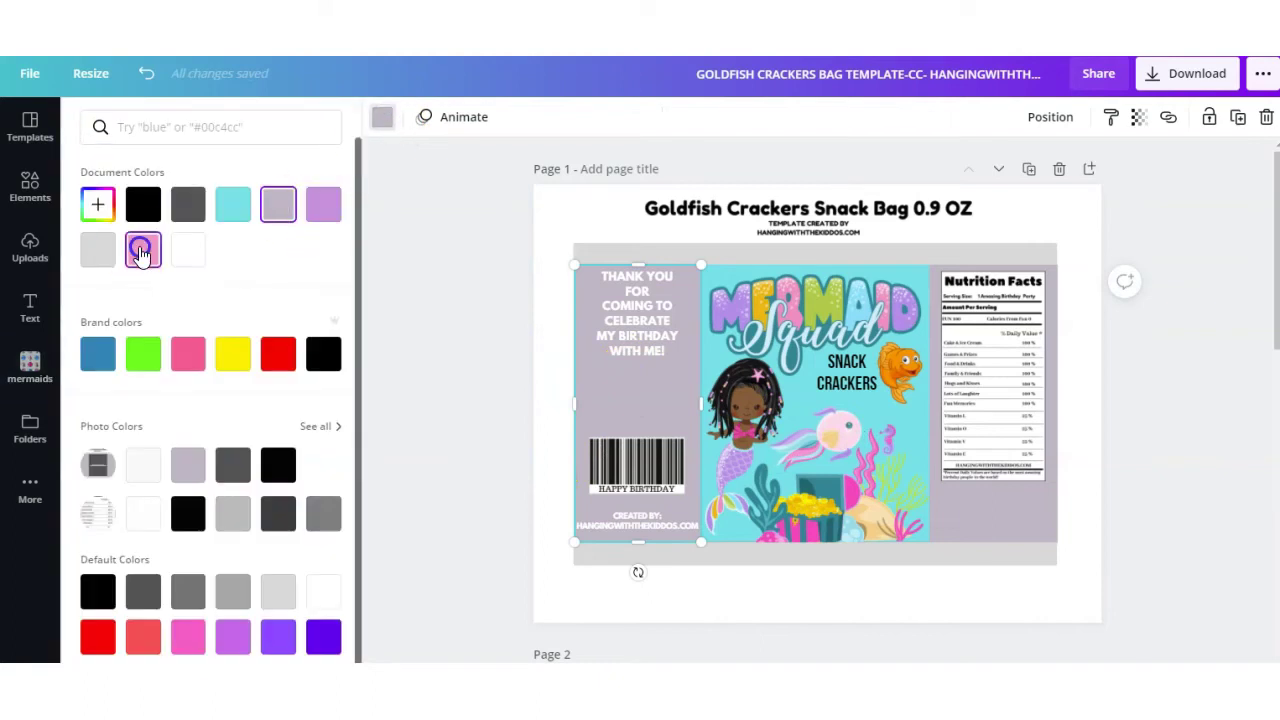
{"action": "left_click", "coordinate": [323, 205]}
{"action": "left_click", "coordinate": [1000, 506]}
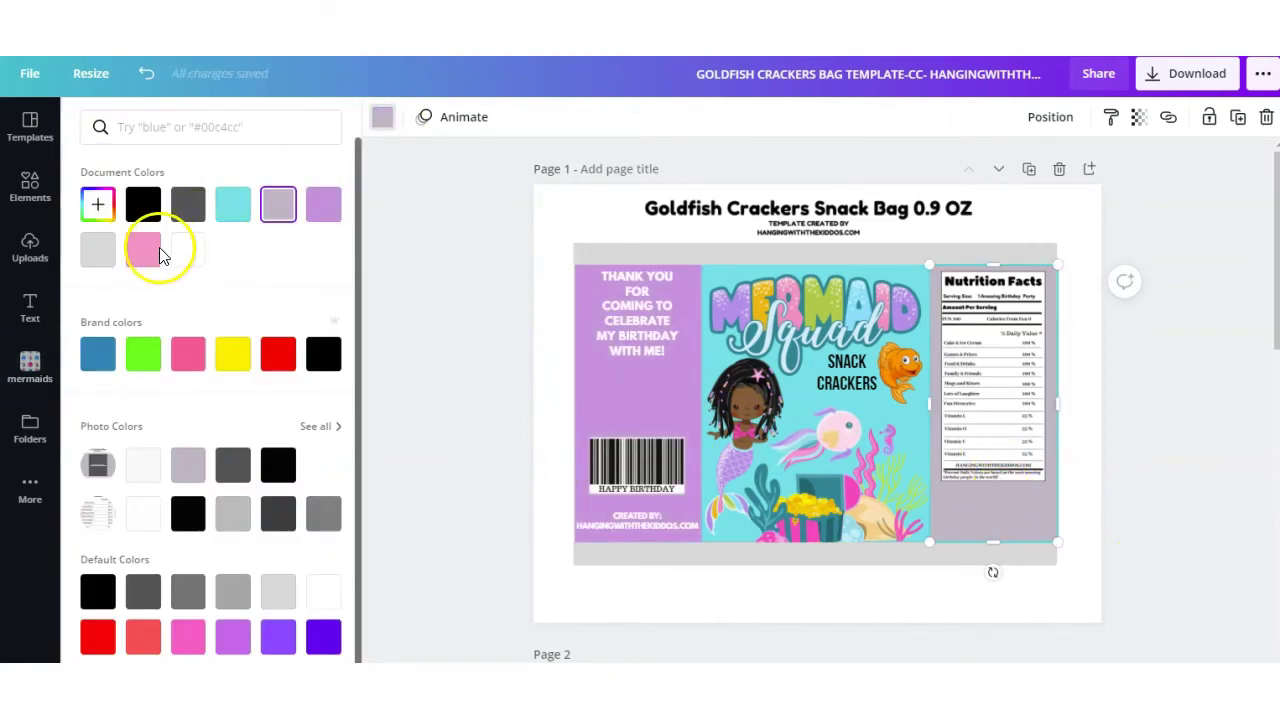
{"action": "left_click", "coordinate": [478, 468]}
Step: Add the blue bubble pattern from the mermaids folder, stretch it over the full wrapper area, and send it to the back
{"action": "left_click_drag", "start_coordinate": [362, 466], "coordinate": [355, 650]}
{"action": "left_click", "coordinate": [122, 603]}
{"action": "left_click_drag", "start_coordinate": [786, 290], "coordinate": [731, 286]}
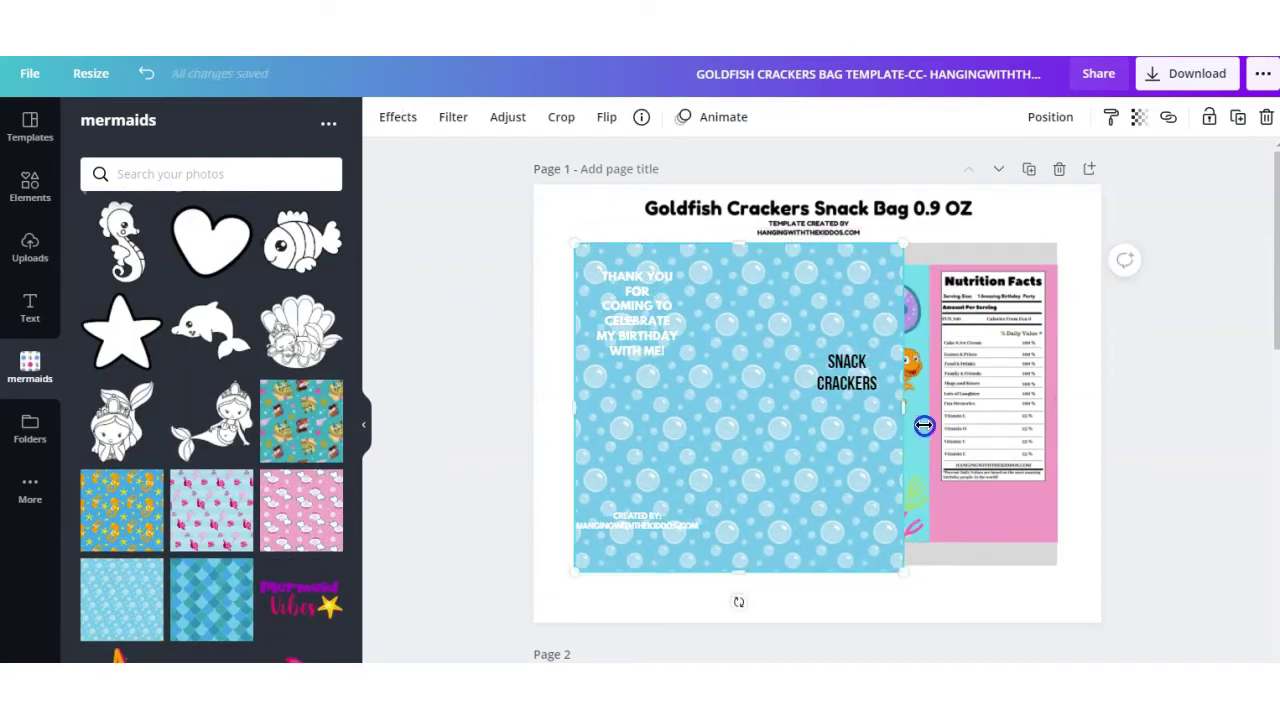
{"action": "left_click_drag", "start_coordinate": [924, 425], "coordinate": [1050, 433]}
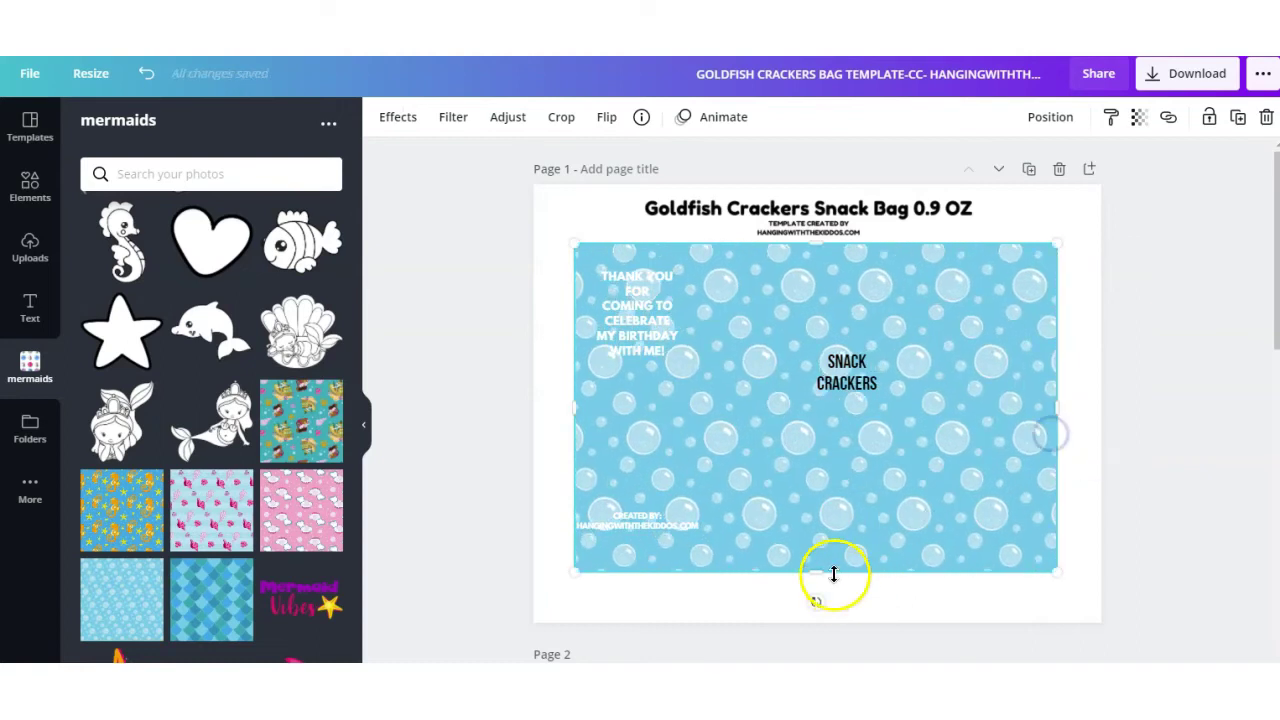
{"action": "left_click_drag", "start_coordinate": [831, 558], "coordinate": [830, 565]}
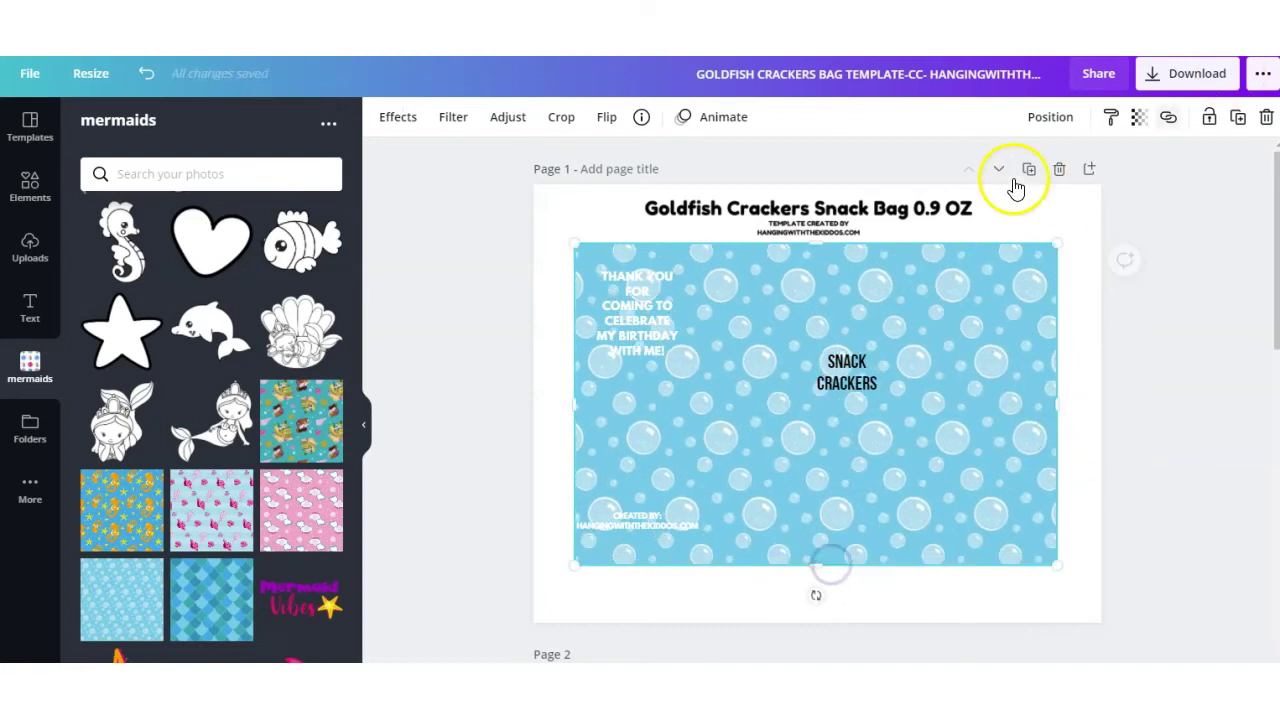
{"action": "left_click", "coordinate": [1060, 125]}
{"action": "left_click", "coordinate": [978, 200]}
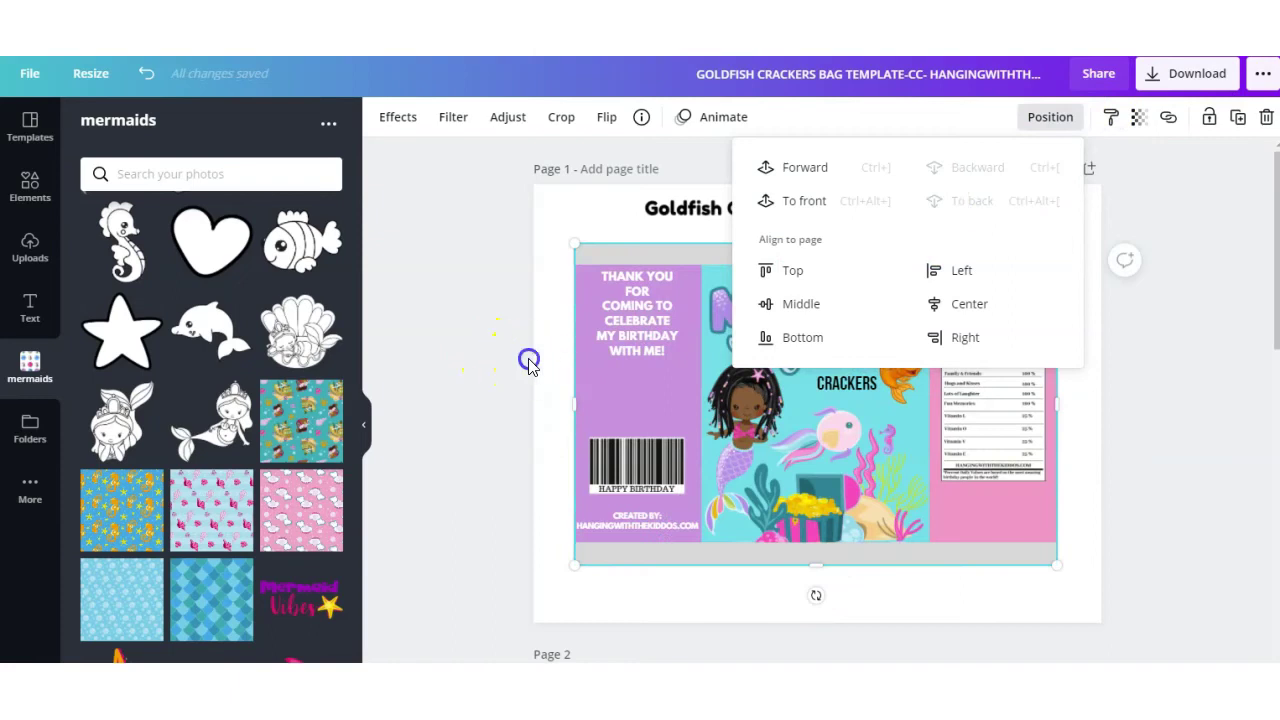
Step: Delete the gray strips along the wrapper's upper and lower edges
{"action": "left_click", "coordinate": [529, 365]}
{"action": "left_click", "coordinate": [527, 318]}
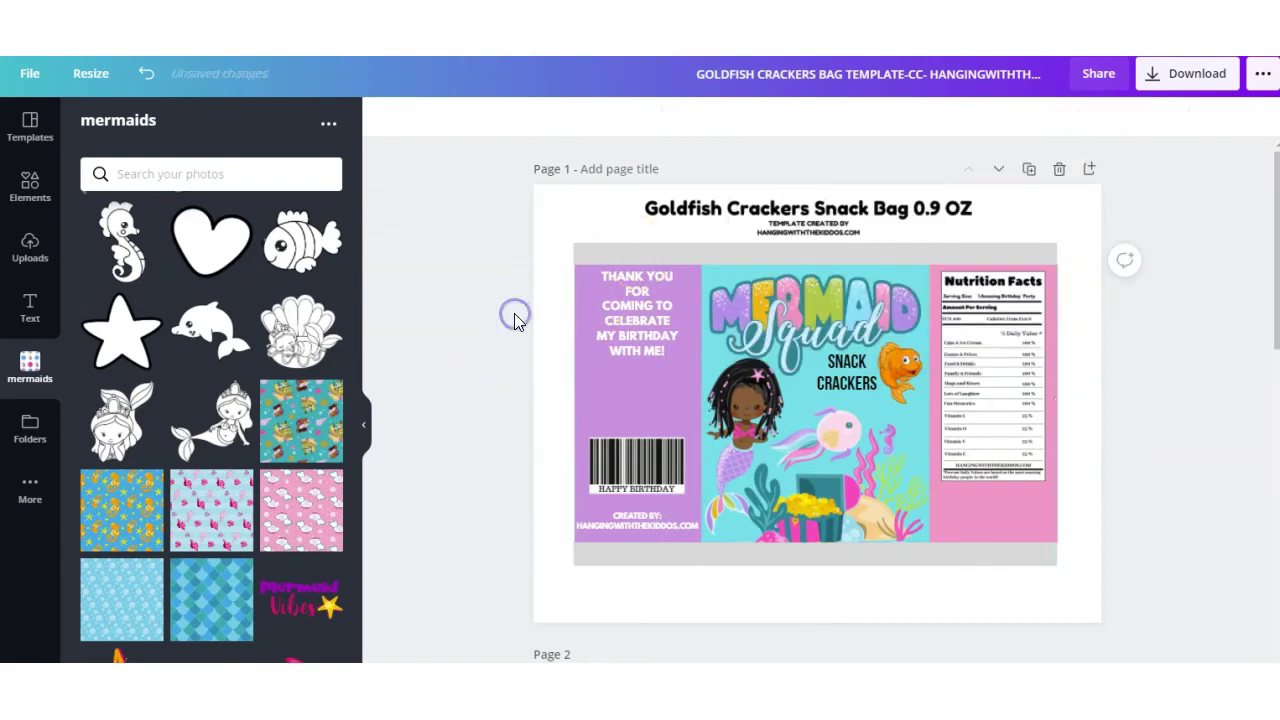
{"action": "left_click", "coordinate": [588, 269]}
{"action": "left_click", "coordinate": [1266, 117]}
{"action": "left_click", "coordinate": [880, 562]}
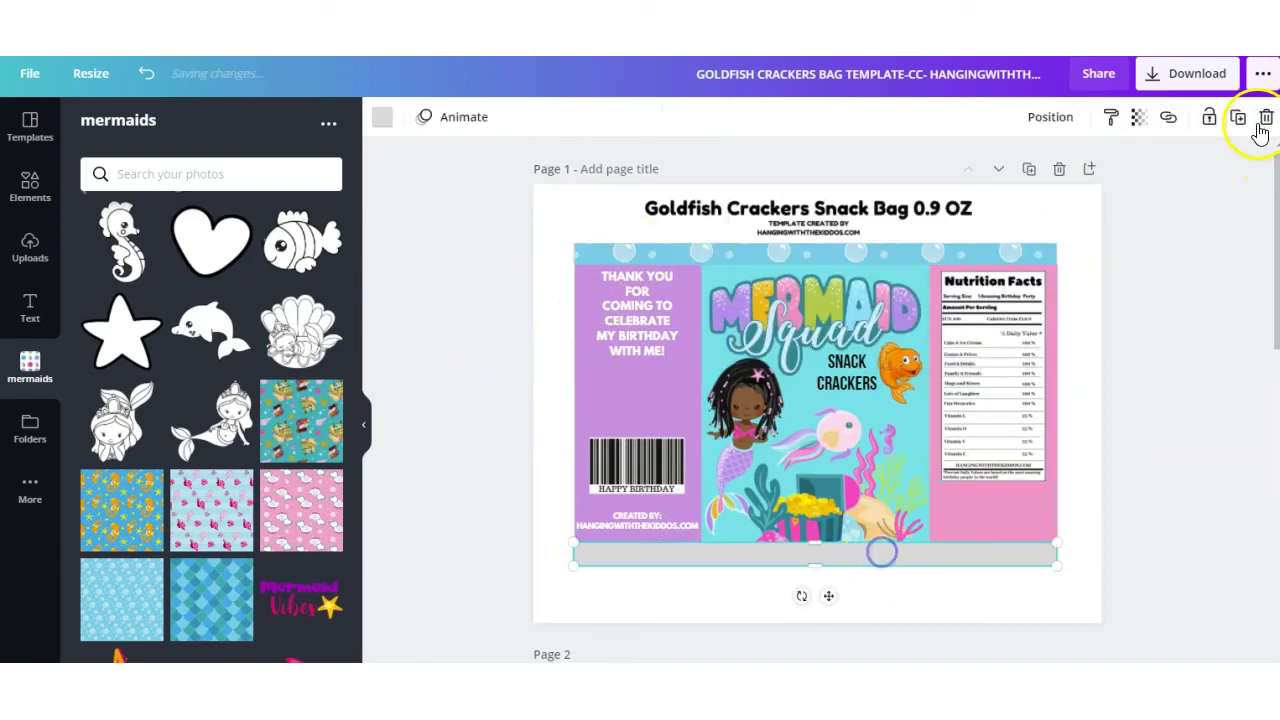
{"action": "left_click", "coordinate": [1263, 121]}
Step: Add the purple crab from the mermaids folder, scaled down to fit between the THANK YOU text and the barcode
{"action": "left_click_drag", "start_coordinate": [357, 592], "coordinate": [348, 432]}
{"action": "left_click", "coordinate": [285, 346]}
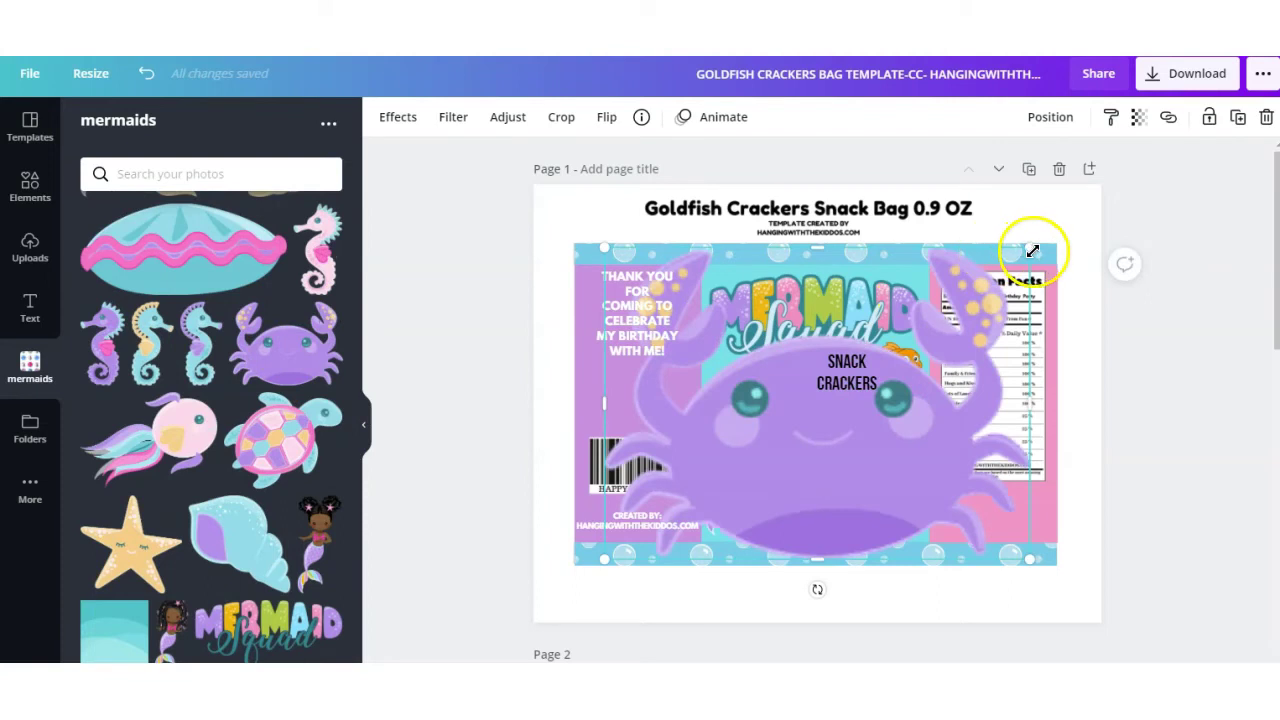
{"action": "left_click_drag", "start_coordinate": [866, 386], "coordinate": [674, 551]}
{"action": "left_click_drag", "start_coordinate": [675, 483], "coordinate": [663, 411]}
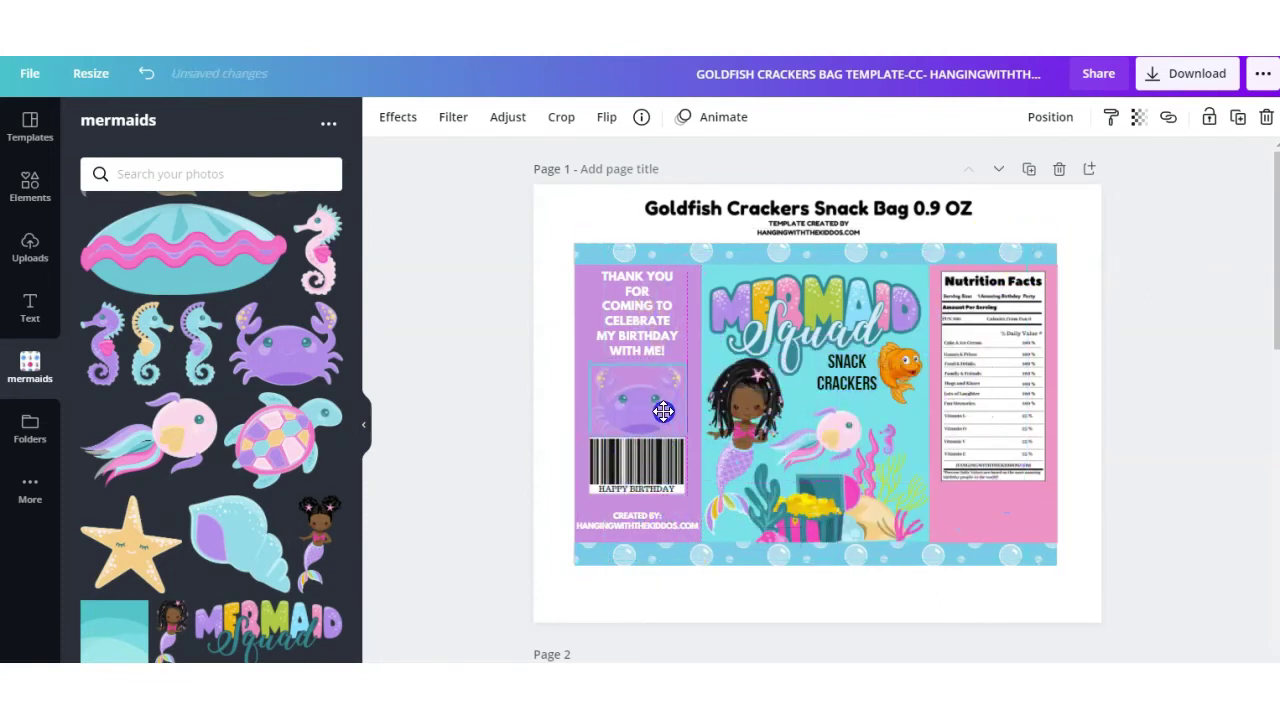
Step: Recolor the THANK YOU side panel pink and the Nutrition Facts side panel purple
{"action": "left_click", "coordinate": [584, 302]}
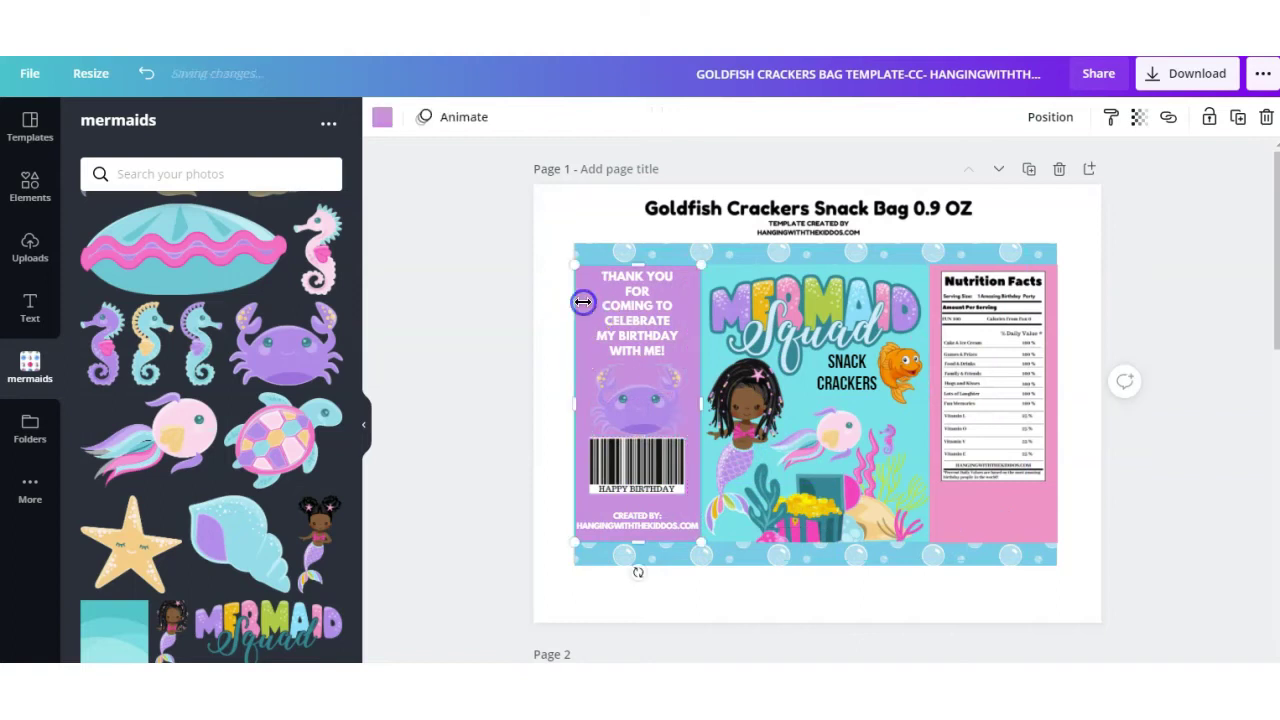
{"action": "left_click", "coordinate": [383, 119]}
{"action": "left_click", "coordinate": [143, 249]}
{"action": "left_click", "coordinate": [1018, 527]}
{"action": "left_click", "coordinate": [325, 212]}
Step: Add the pink jewel-filled treasure chest from the mermaids folder, scaled down and placed below the Nutrition Facts label
{"action": "left_click", "coordinate": [35, 370]}
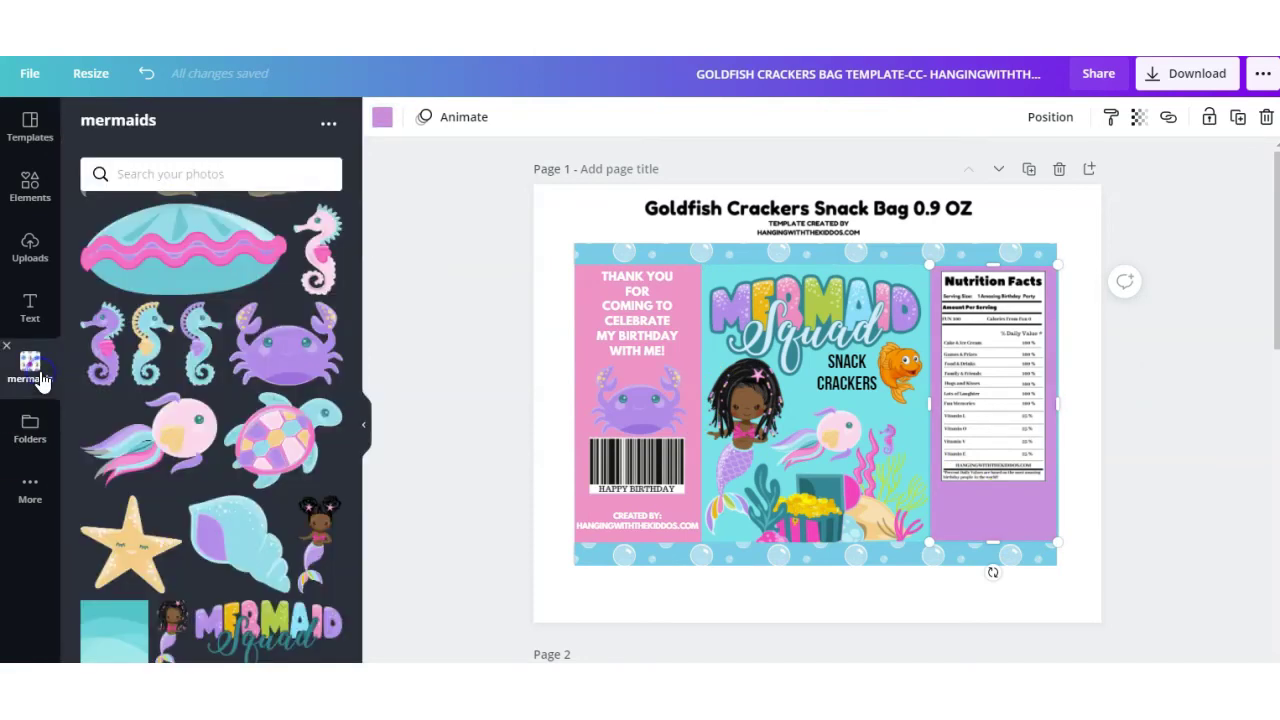
{"action": "scroll", "coordinate": [360, 380], "scroll_direction": "down", "scroll_amount": 5}
{"action": "left_click_drag", "start_coordinate": [361, 350], "coordinate": [320, 252]}
{"action": "left_click", "coordinate": [303, 243]}
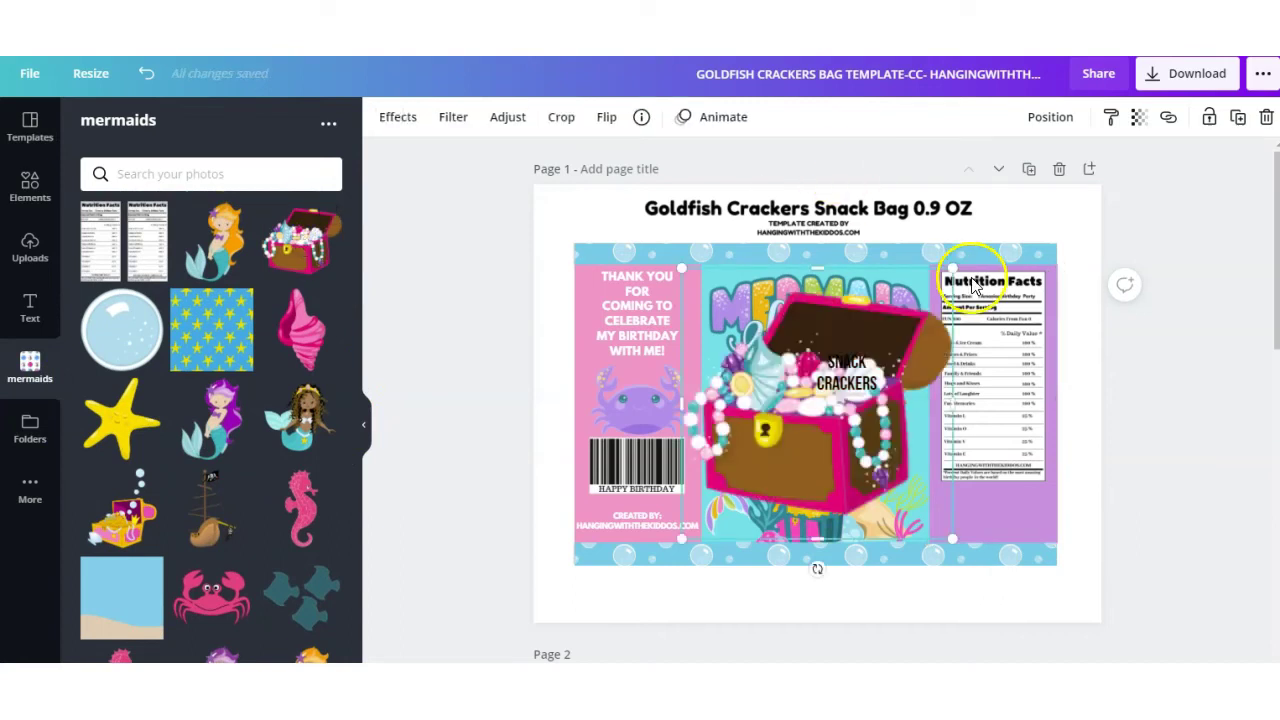
{"action": "left_click_drag", "start_coordinate": [907, 318], "coordinate": [774, 449]}
{"action": "left_click_drag", "start_coordinate": [980, 497], "coordinate": [1000, 512]}
{"action": "mouse_move", "coordinate": [955, 453]}
{"action": "left_mouse_down"}
{"action": "mouse_move", "coordinate": [974, 476]}
{"action": "mouse_move", "coordinate": [969, 467]}
{"action": "left_mouse_up"}
{"action": "left_click", "coordinate": [1014, 580]}
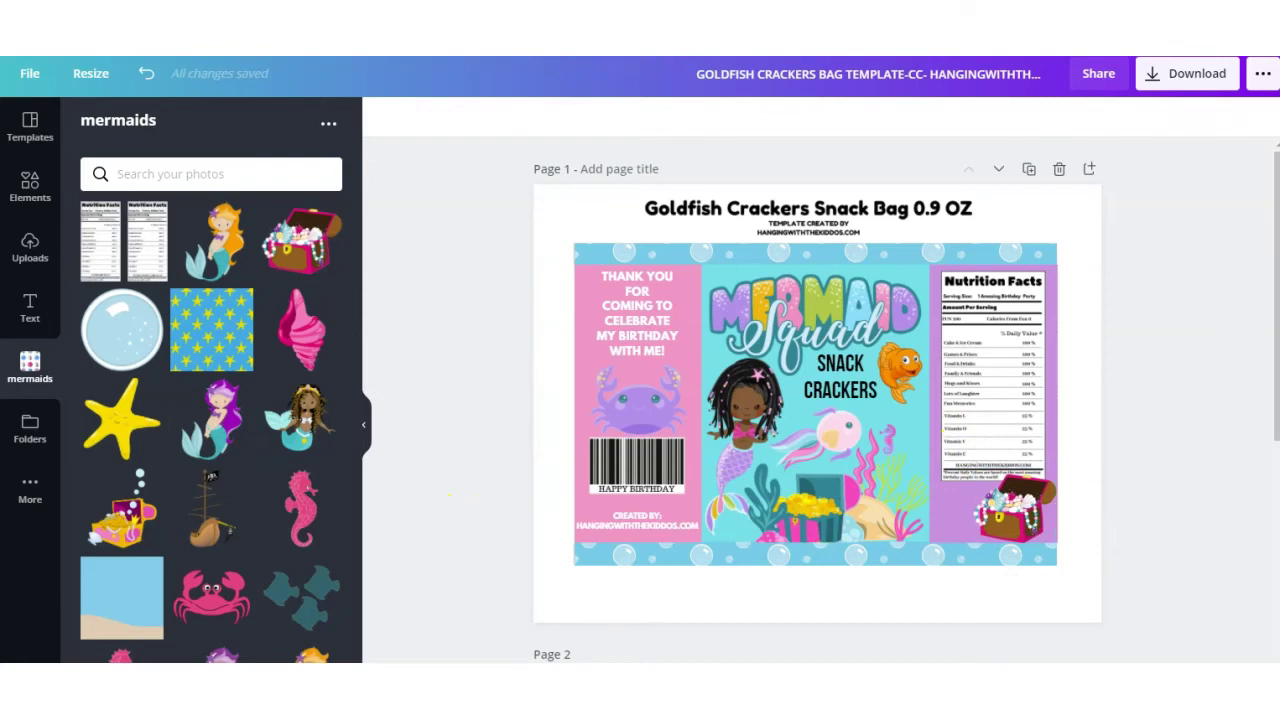
Step: Download only page 1 of the design as a PDF Print file
{"action": "left_click", "coordinate": [1150, 78]}
{"action": "left_click", "coordinate": [1065, 191]}
{"action": "left_click", "coordinate": [1048, 338]}
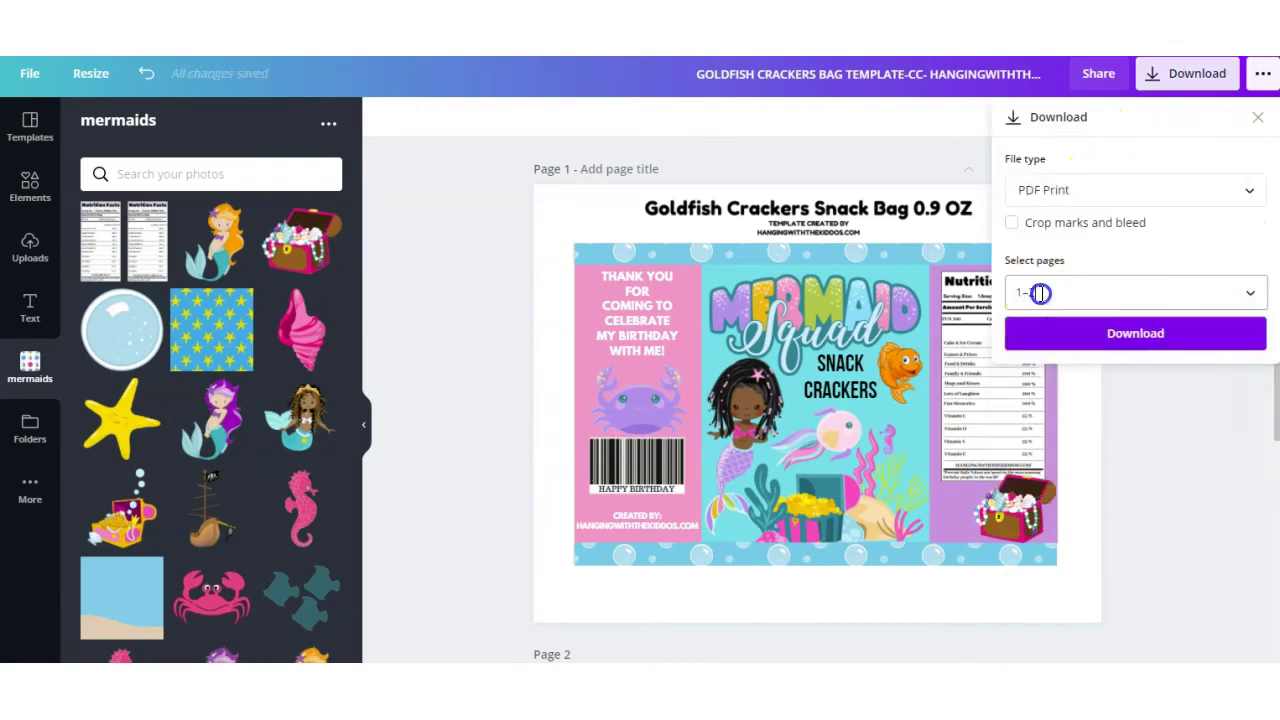
{"action": "left_click", "coordinate": [1040, 293]}
{"action": "left_click", "coordinate": [1249, 337]}
{"action": "left_click", "coordinate": [1249, 383]}
{"action": "left_click", "coordinate": [1171, 491]}
{"action": "left_click", "coordinate": [1148, 337]}
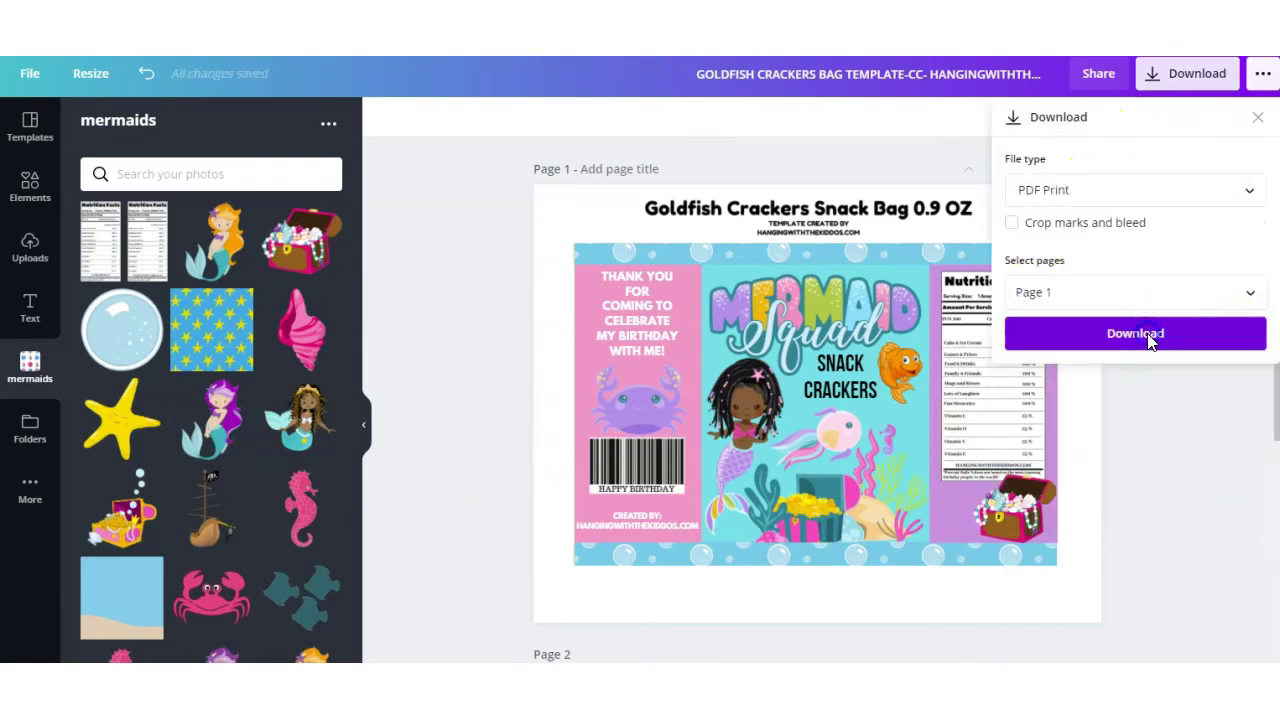